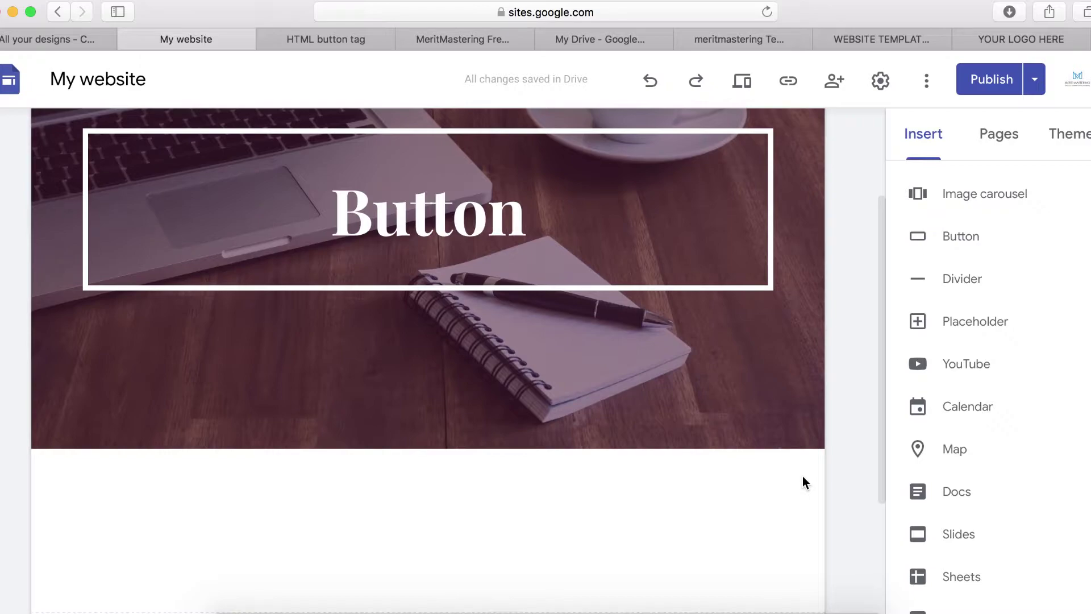
# Step: Insert a 'Place Order' button linking to the Sevice page below the header image
pyautogui.scroll(5, 733, 392)
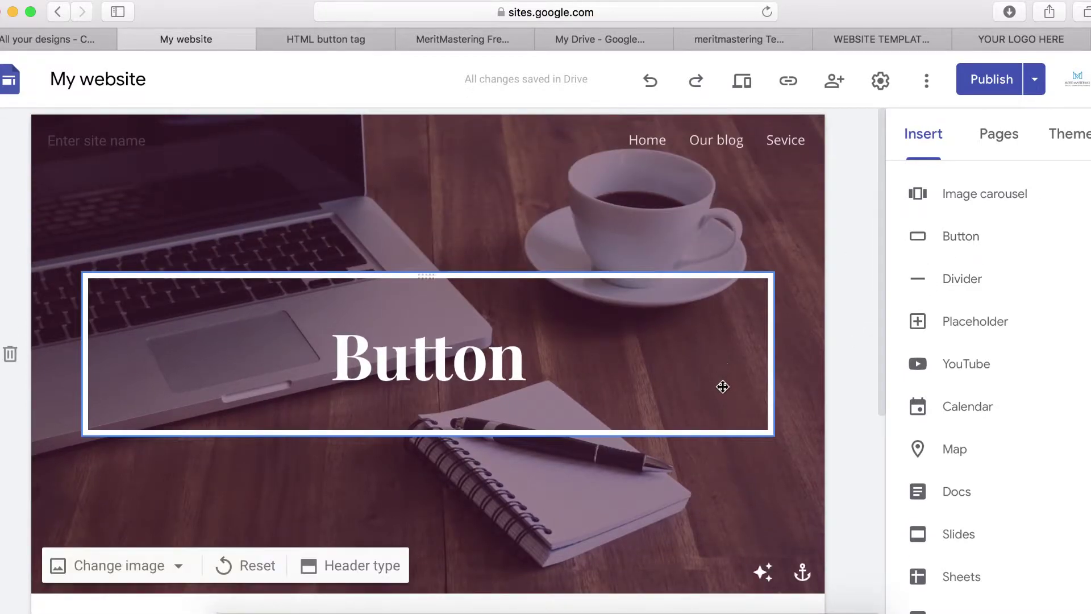
pyautogui.scroll(-3, 735, 425)
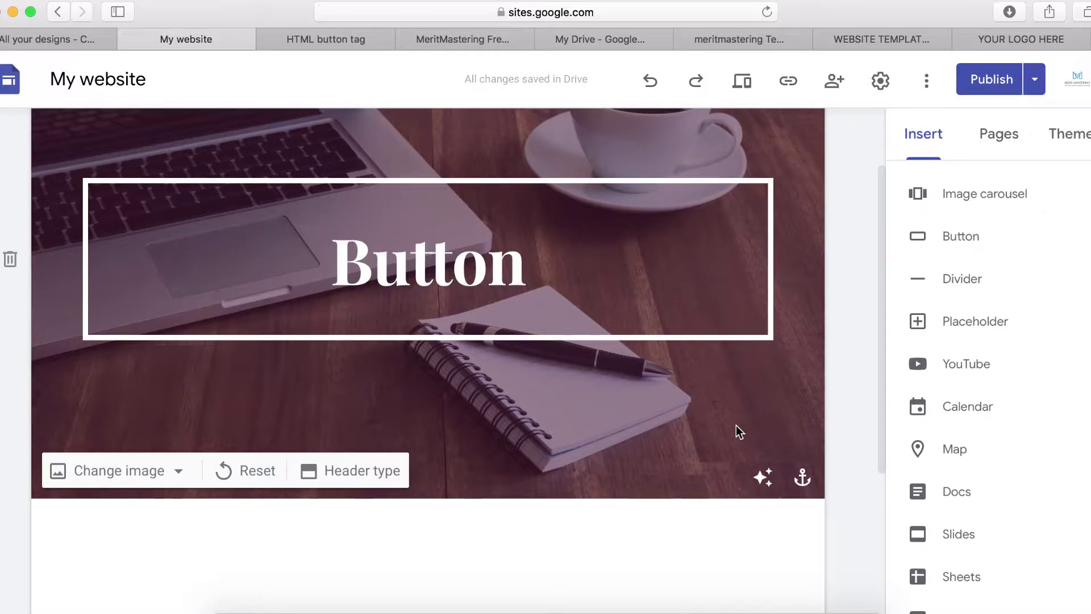
pyautogui.click(947, 244)
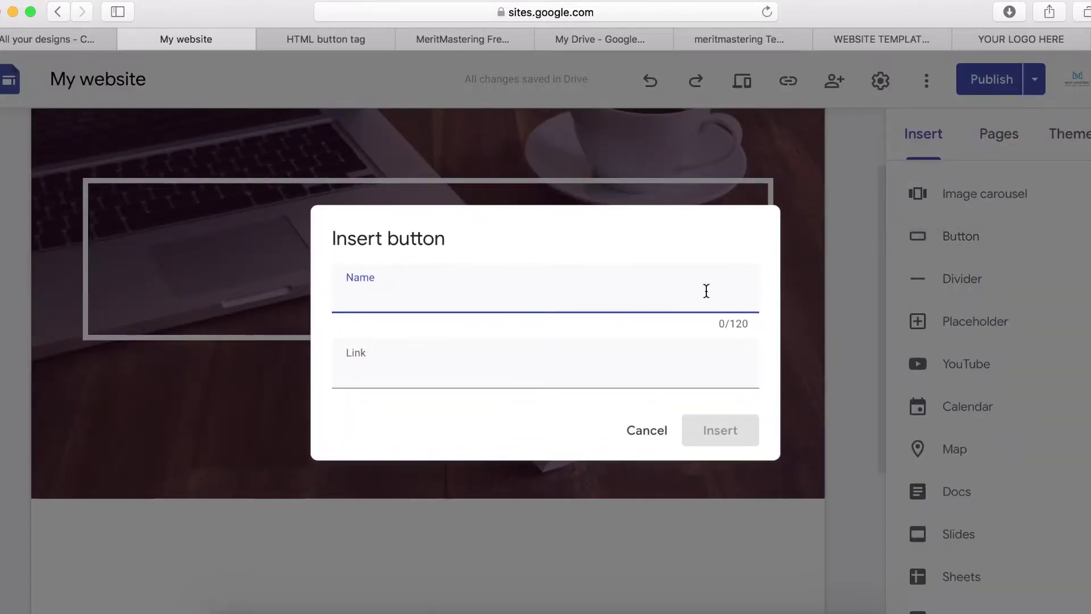
pyautogui.click(438, 300)
pyautogui.write('Place ')
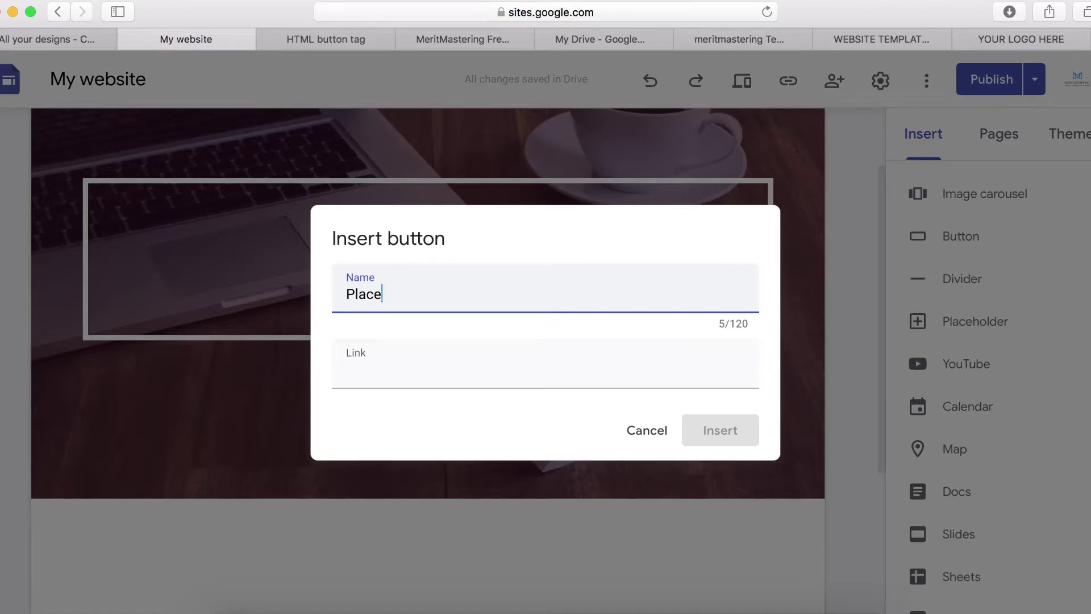
pyautogui.write('Order')
pyautogui.click(415, 362)
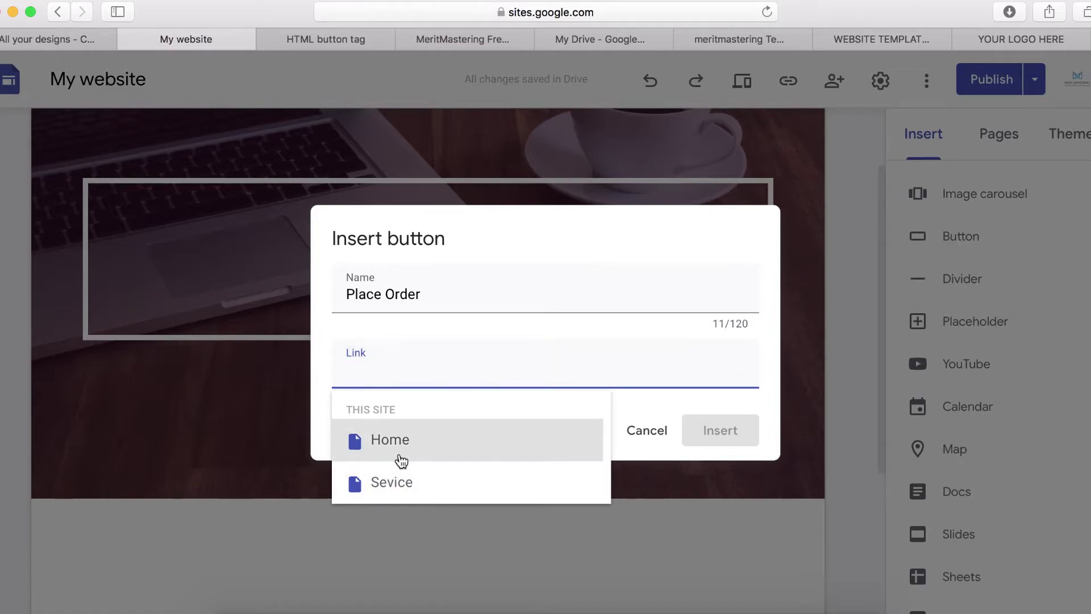
pyautogui.click(401, 480)
pyautogui.click(707, 449)
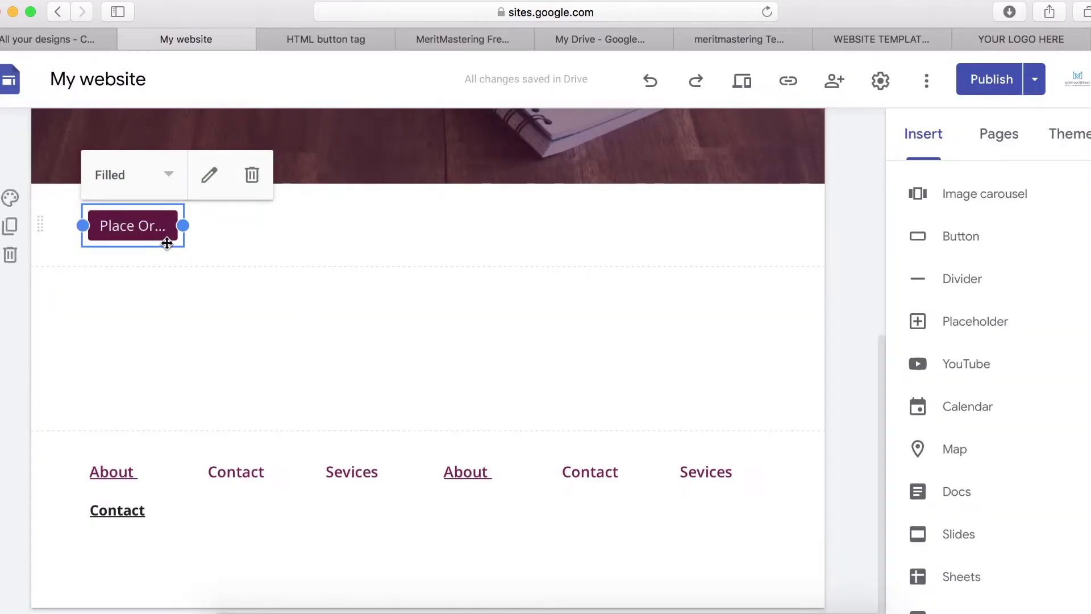
# Step: Widen the Place Order button to show its full label and centre it in the middle column
pyautogui.moveTo(183, 226); pyautogui.dragTo(272, 227)
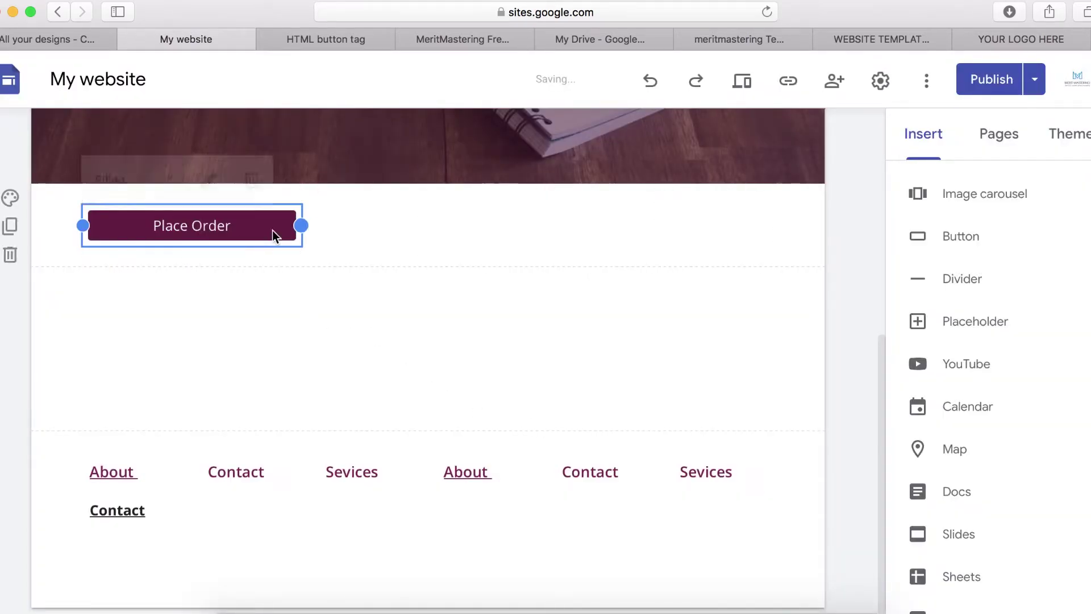
pyautogui.moveTo(190, 231); pyautogui.dragTo(443, 239)
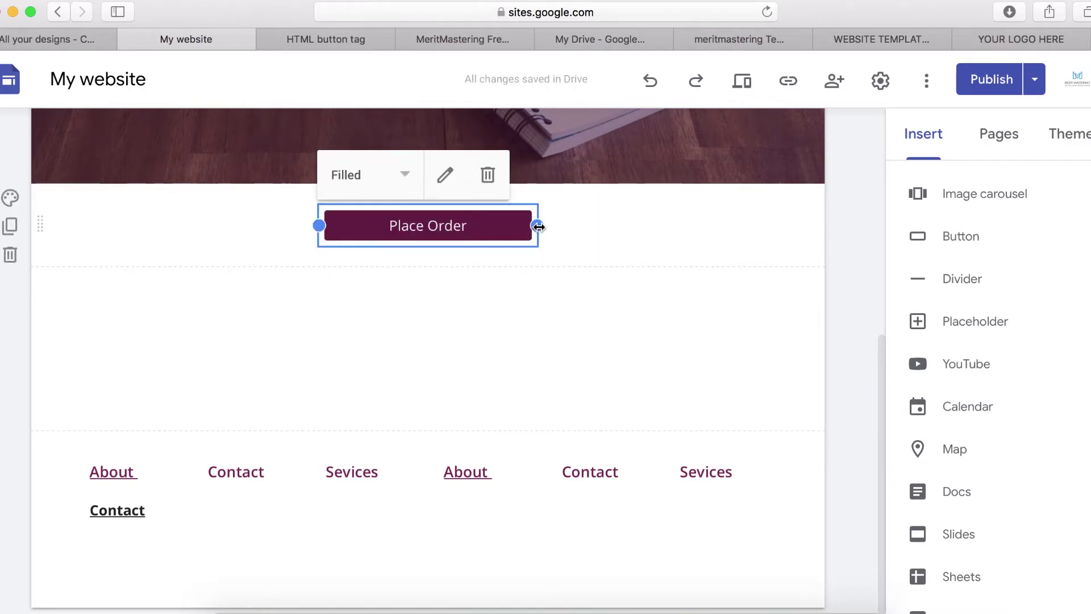
pyautogui.moveTo(538, 226)
pyautogui.mouseDown()
pyautogui.moveTo(469, 225)
pyautogui.moveTo(551, 237)
pyautogui.mouseUp()
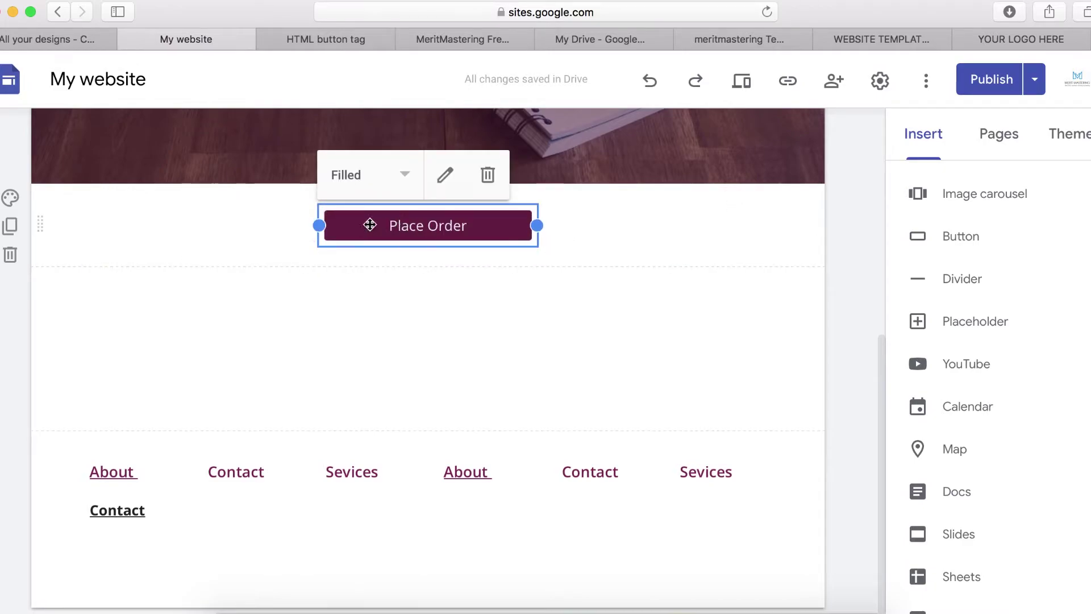
pyautogui.moveTo(314, 228); pyautogui.dragTo(287, 231)
# Step: Try the Outlined and then the Text style on the Place Order button
pyautogui.click(407, 181)
pyautogui.click(374, 220)
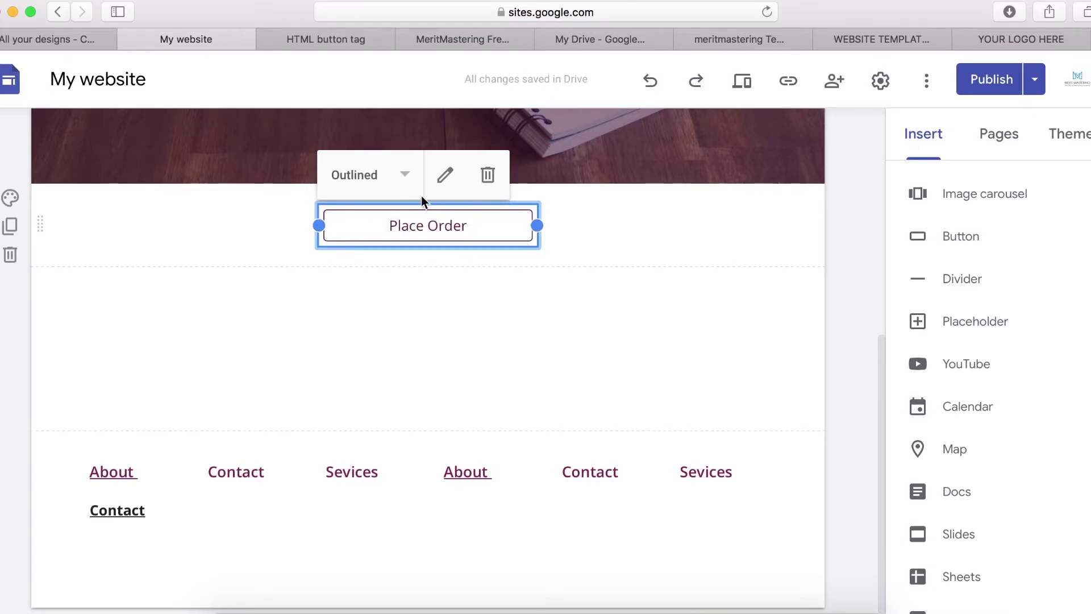
pyautogui.click(404, 177)
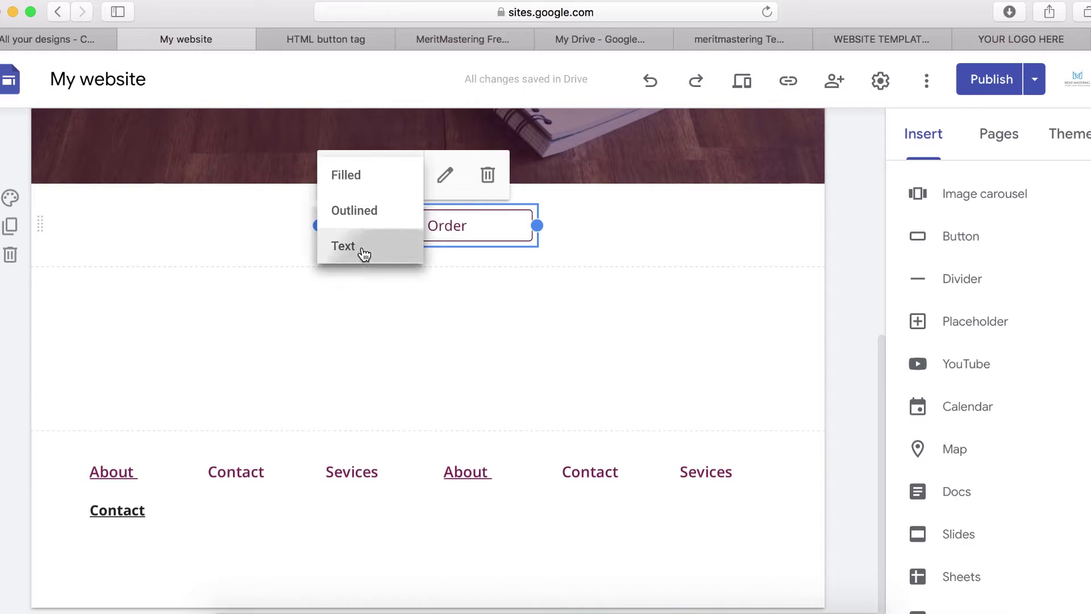
pyautogui.click(363, 254)
pyautogui.click(421, 279)
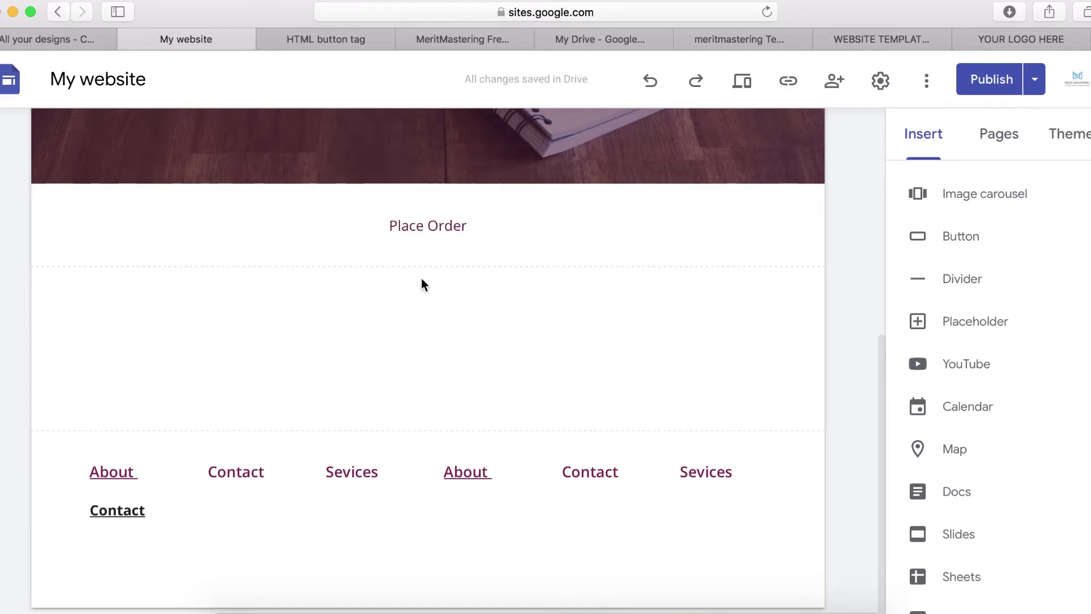
pyautogui.click(392, 224)
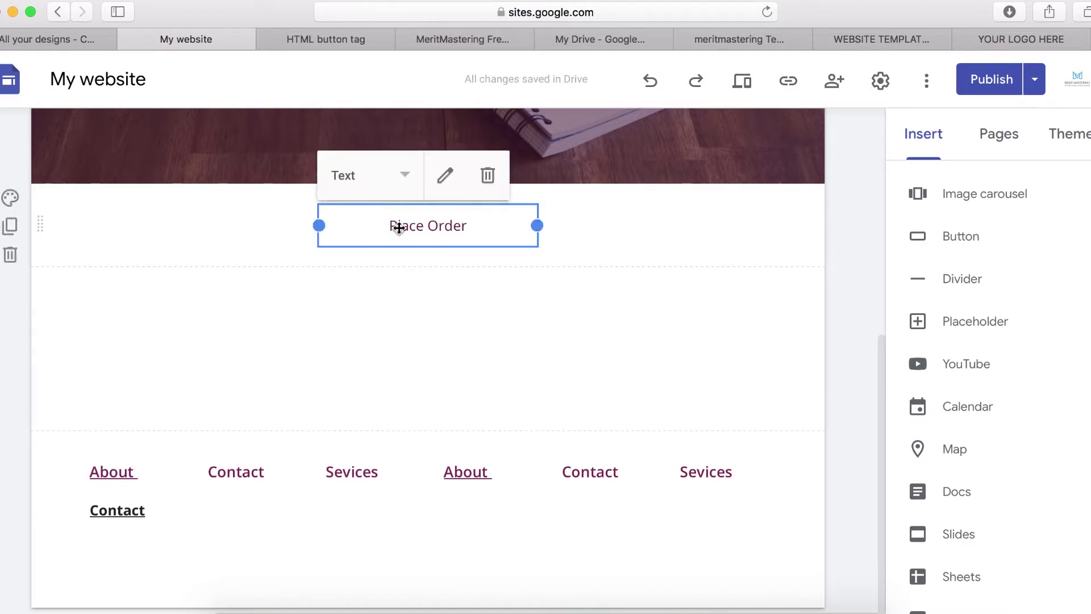
# Step: Return the button to the Filled style and open its name and link details
pyautogui.click(409, 178)
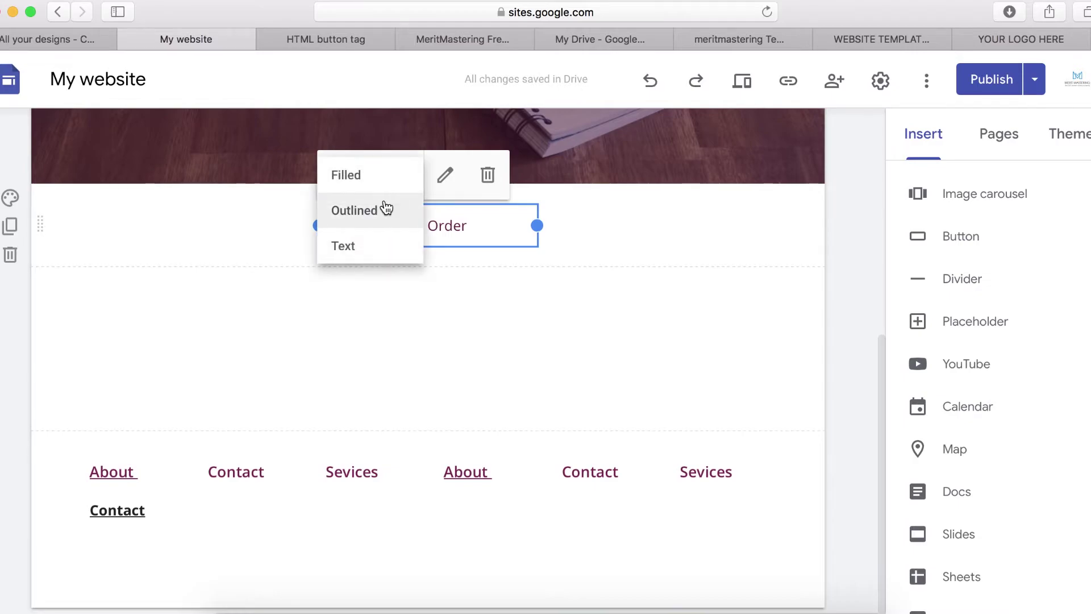
pyautogui.click(364, 188)
pyautogui.click(444, 175)
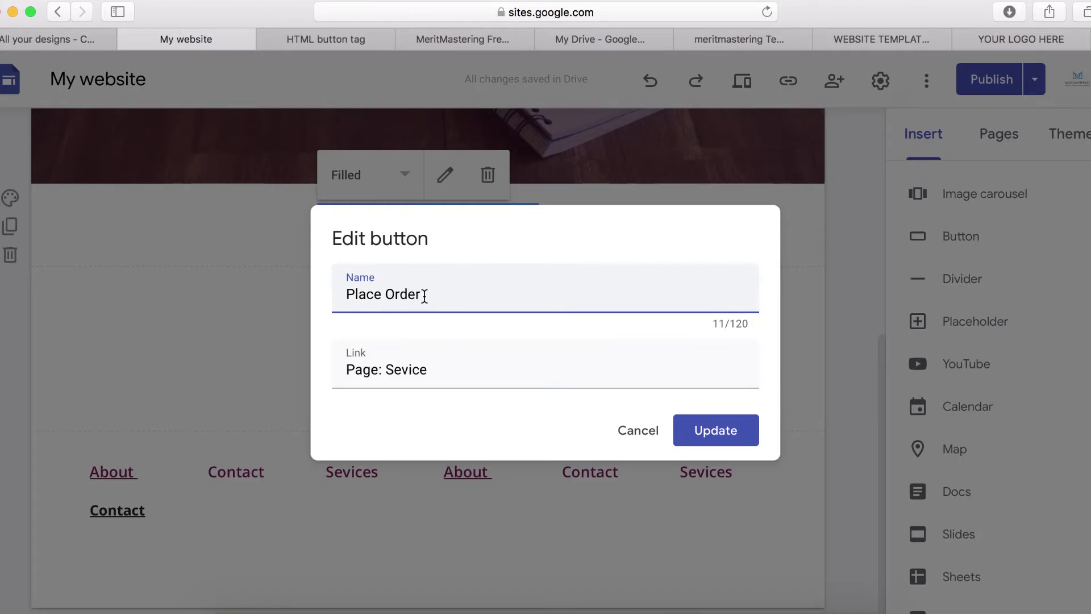
# Step: Confirm the Sevice page link, close the Edit button dialog unchanged, and select the button's section
pyautogui.click(411, 370)
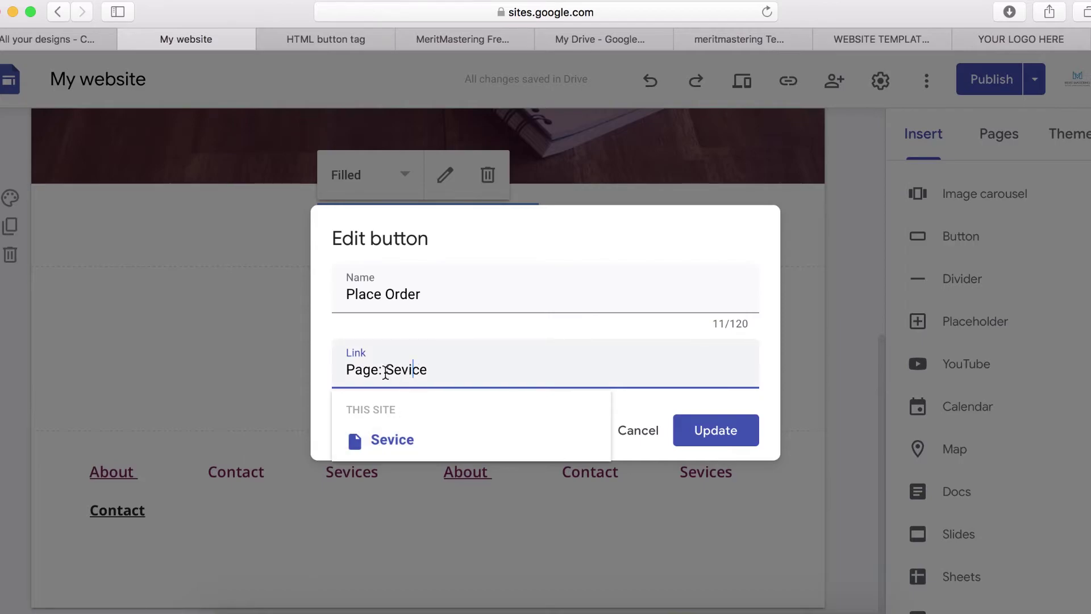
pyautogui.click(648, 432)
pyautogui.click(649, 432)
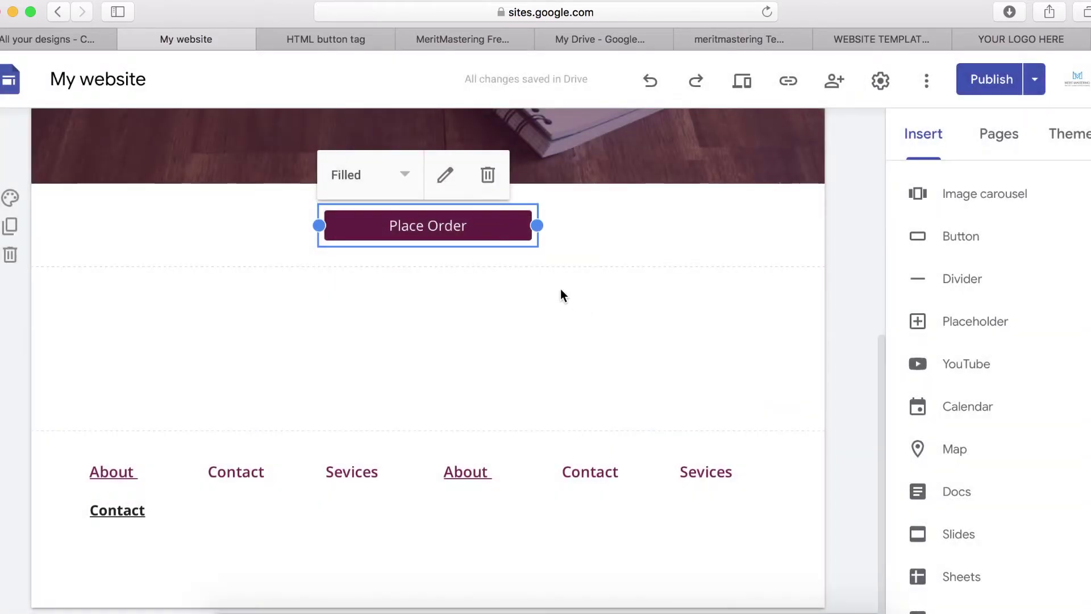
pyautogui.click(614, 234)
pyautogui.click(478, 224)
pyautogui.click(529, 267)
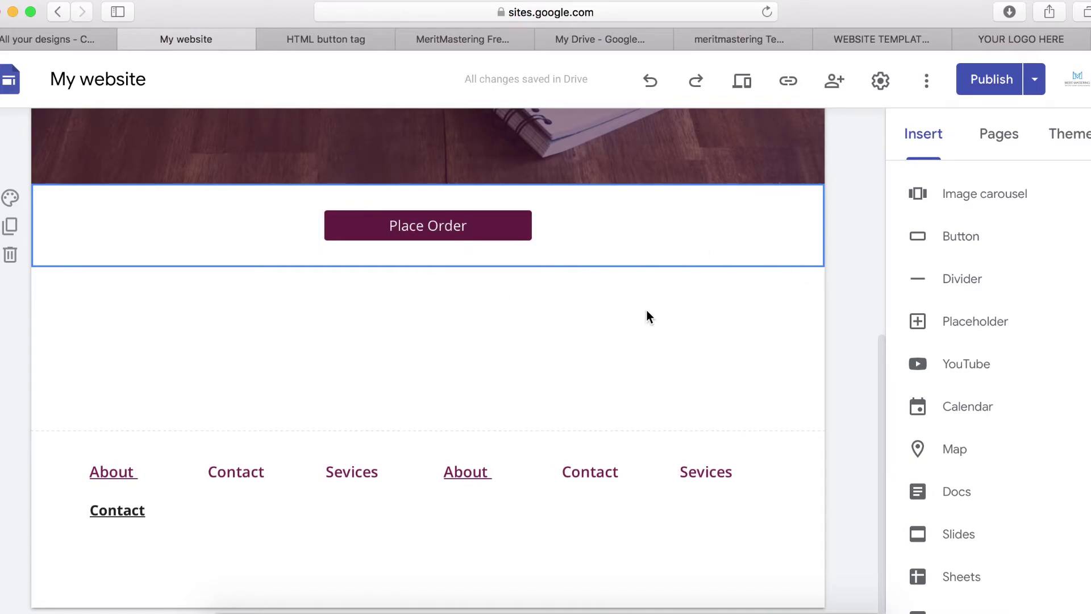
# Step: Start an embed on the Embed code tab, then switch to the W3Schools HTML button tag page
pyautogui.scroll(5, 720, 351)
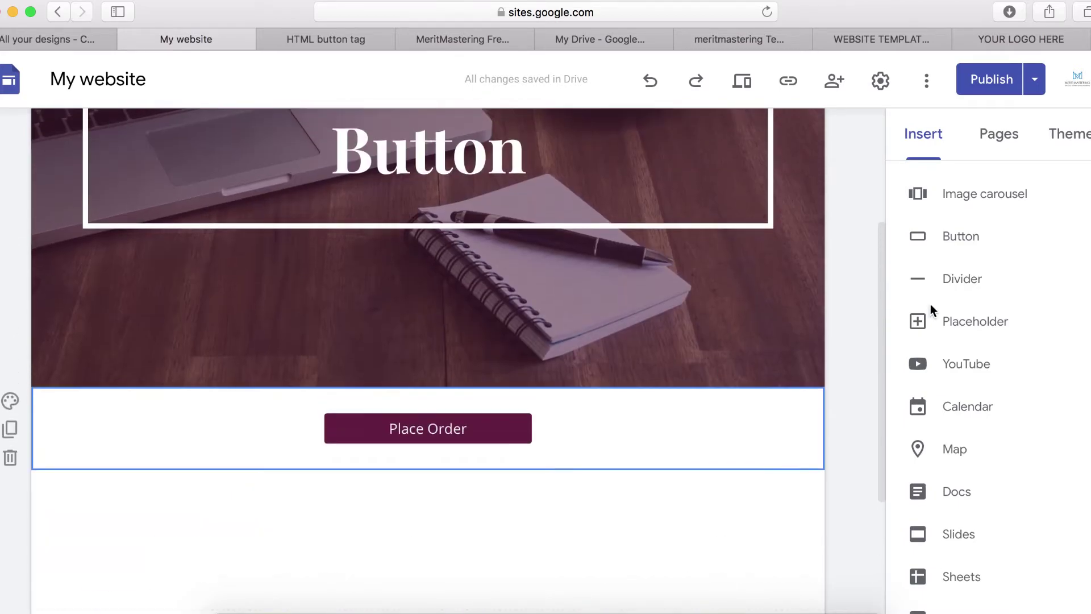
pyautogui.scroll(5, 930, 304)
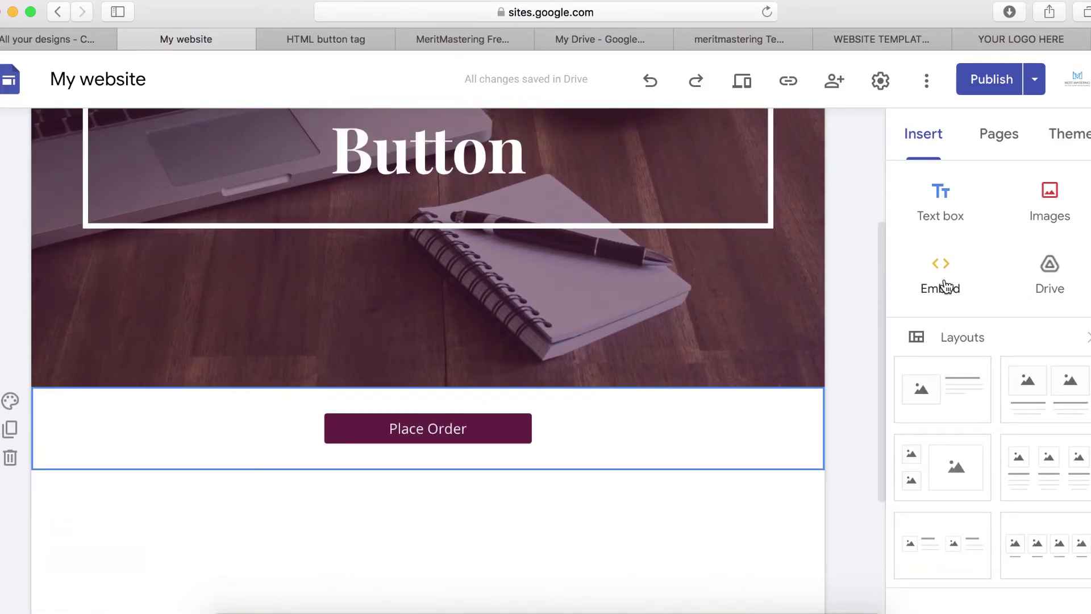
pyautogui.click(945, 284)
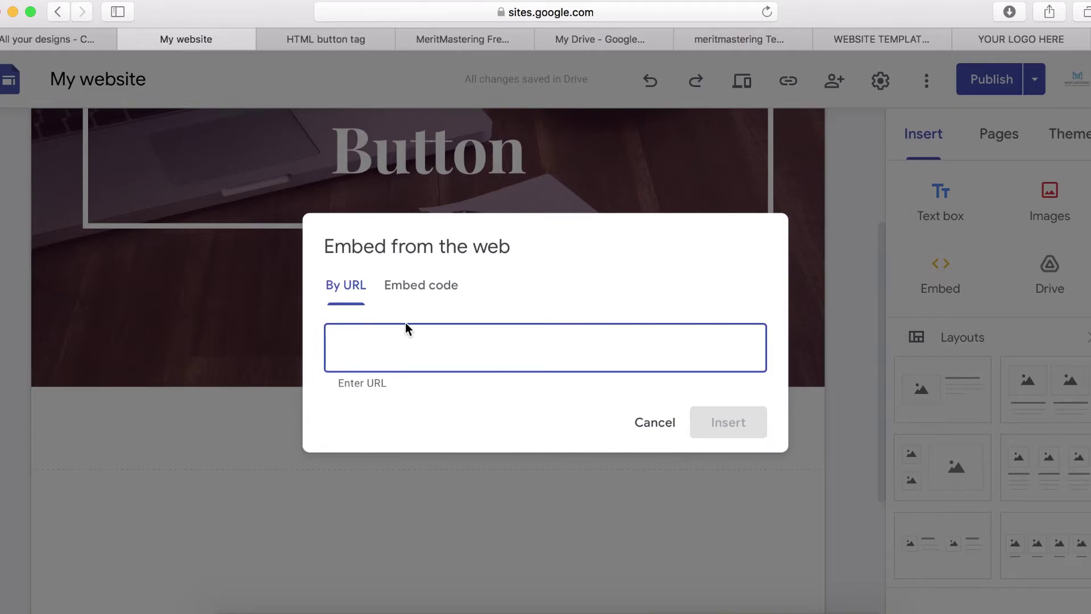
pyautogui.click(411, 293)
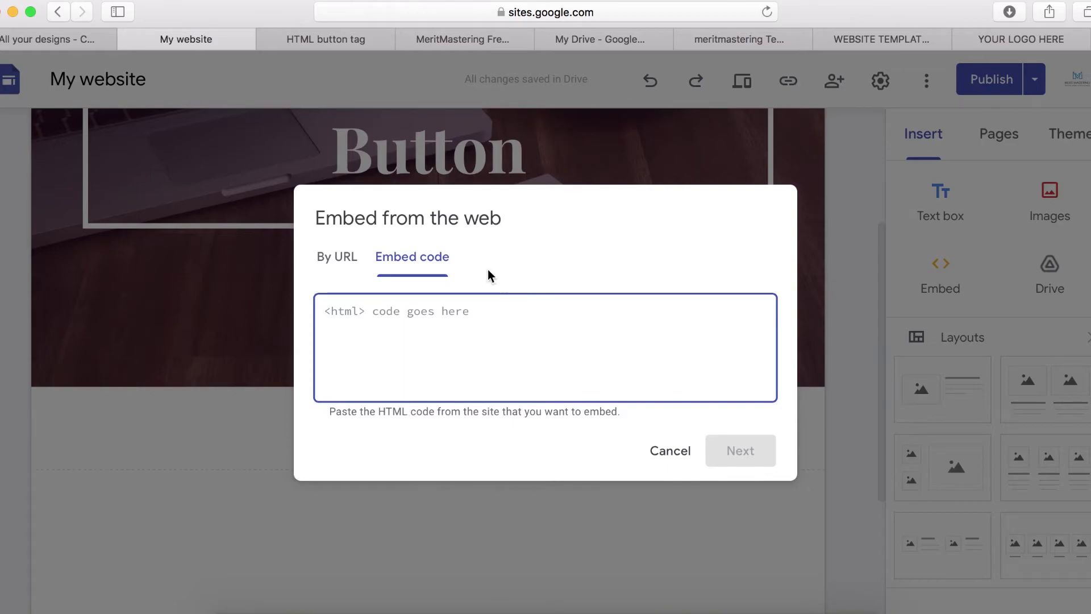
pyautogui.click(346, 42)
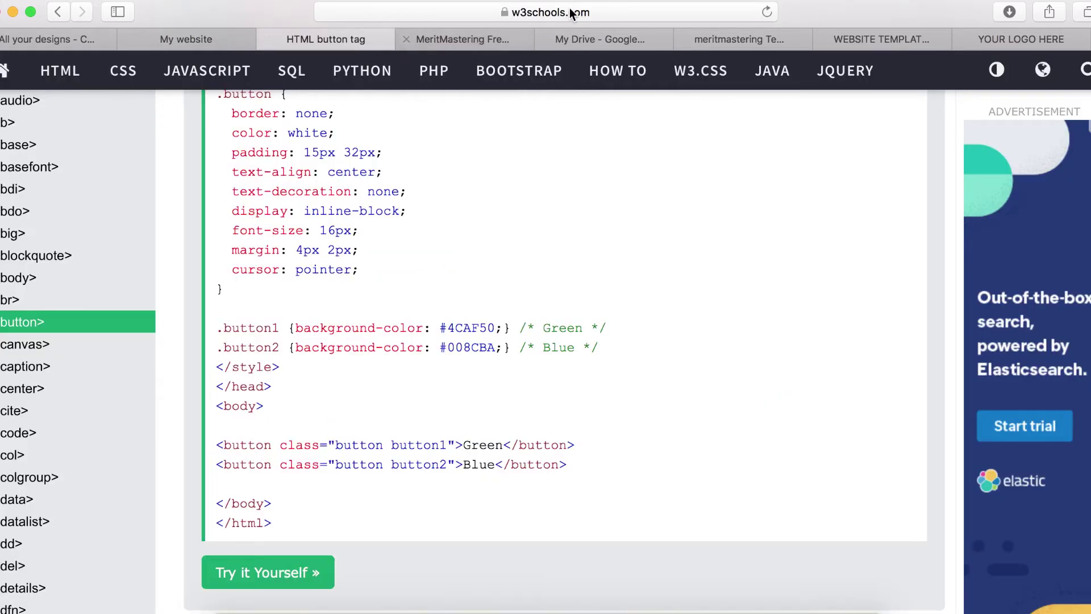
# Step: Open the green and blue CSS button example in the W3Schools Tryit Editor
pyautogui.scroll(-10, 437, 352)
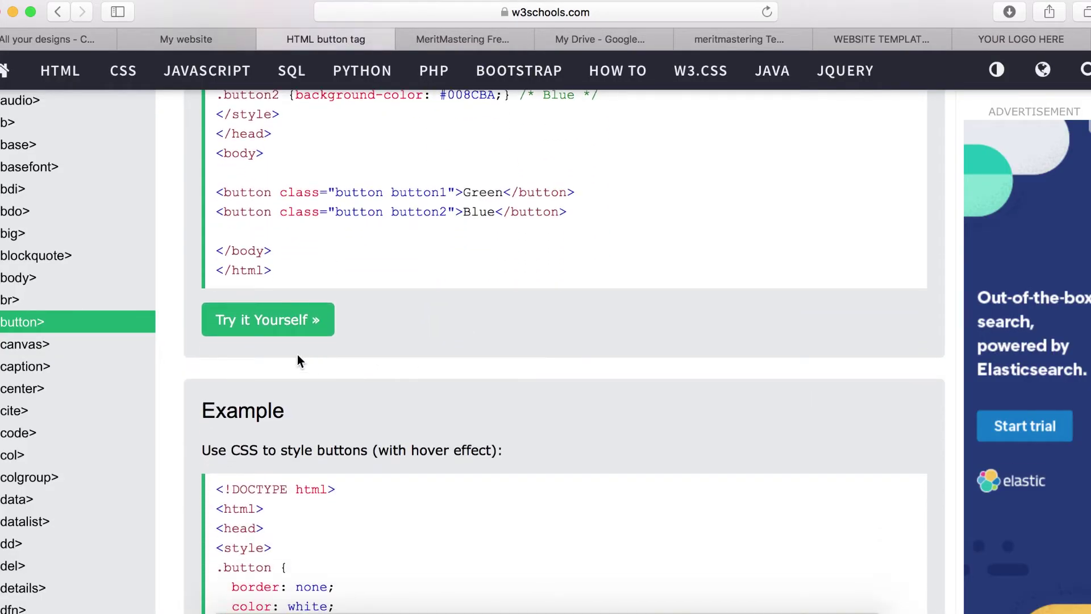
pyautogui.scroll(10, 267, 323)
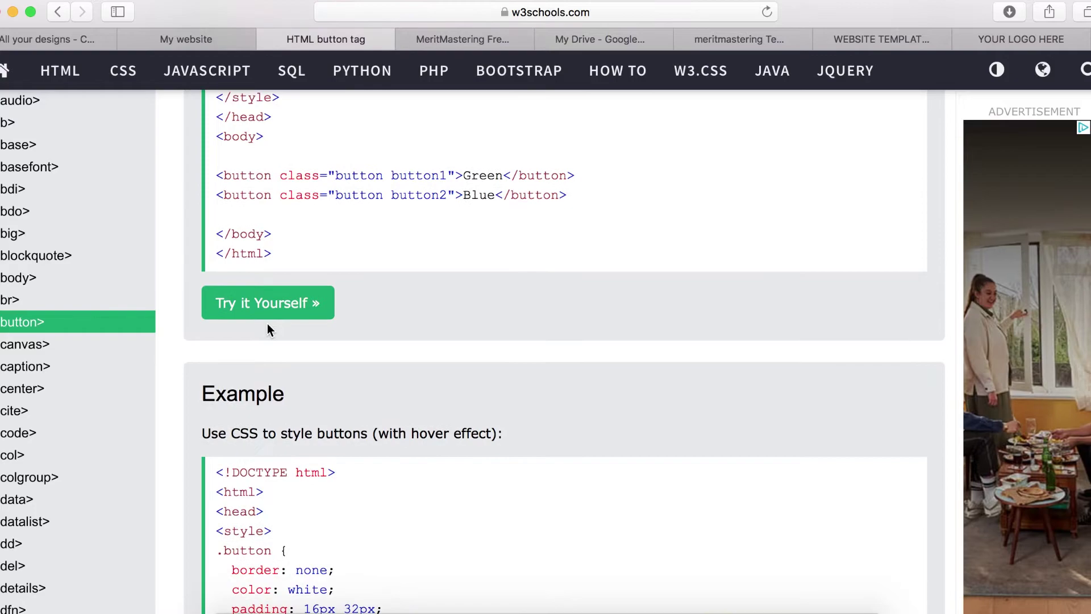
pyautogui.scroll(5, 267, 323)
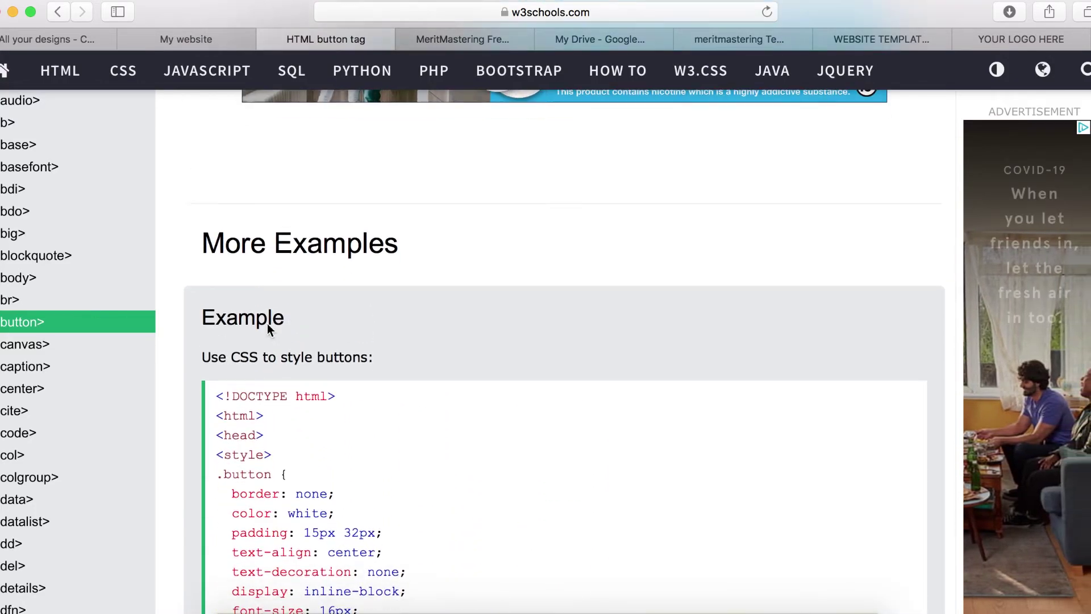
pyautogui.scroll(-10, 267, 323)
pyautogui.click(275, 361)
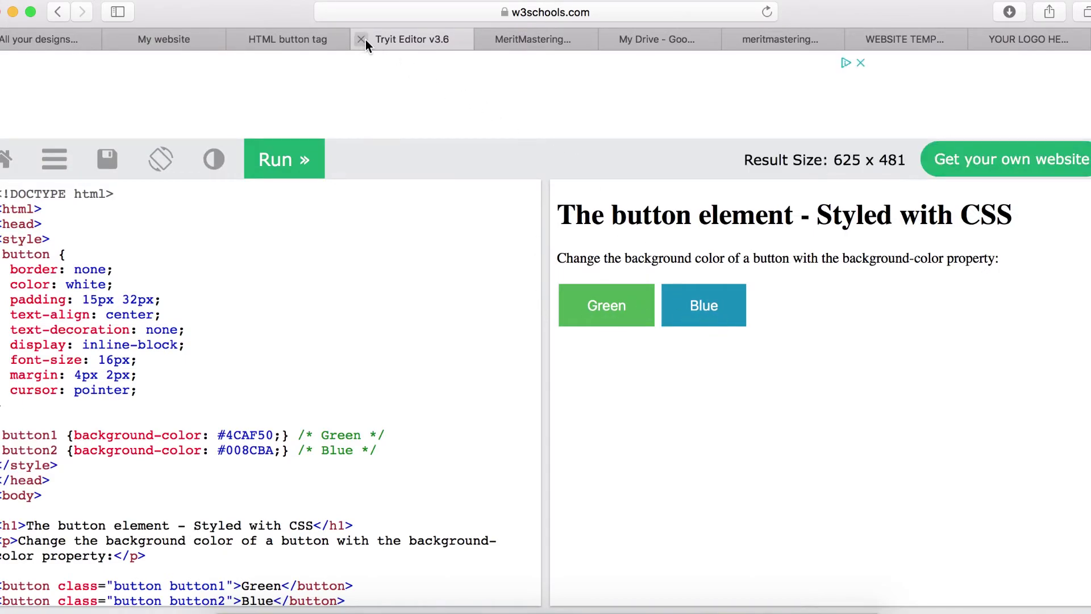
# Step: Review the button example code by selecting parts of it, then go back to My website
pyautogui.scroll(-3, 149, 384)
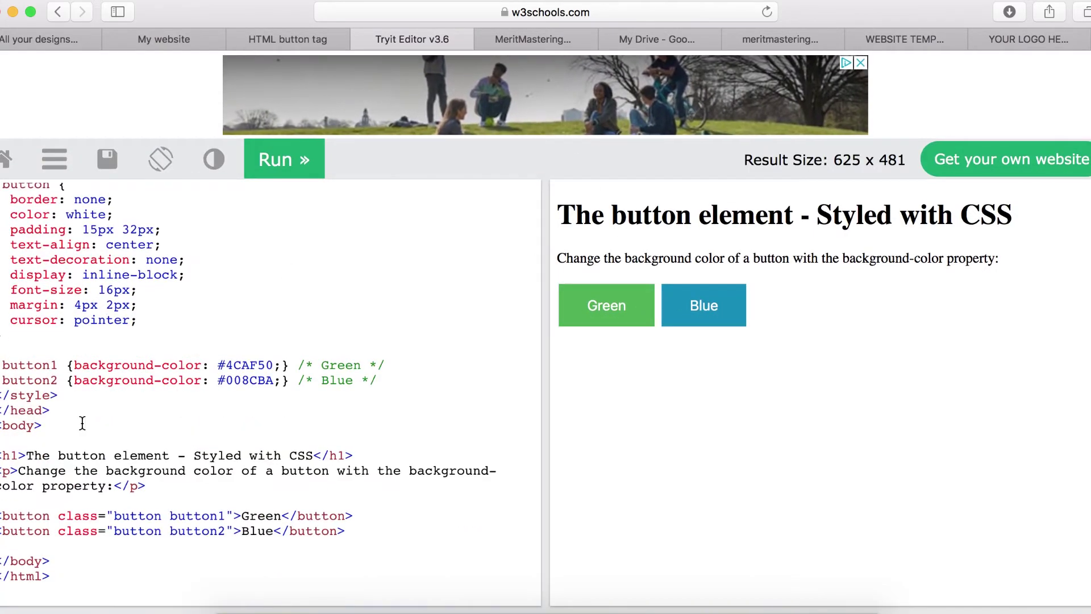
pyautogui.moveTo(50, 575); pyautogui.dragTo(2, 198)
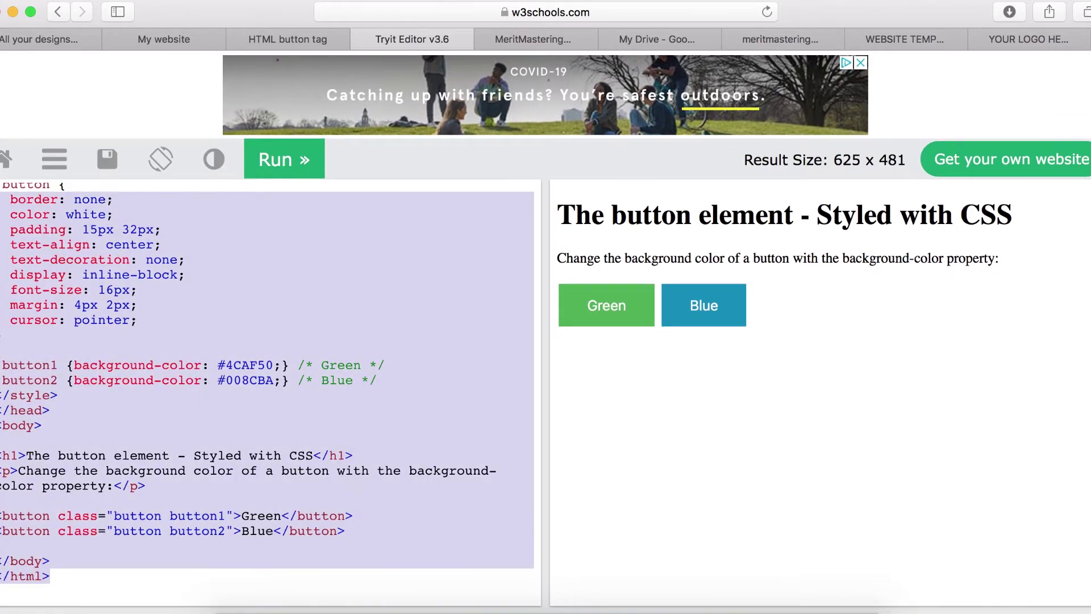
pyautogui.scroll(3, 112, 256)
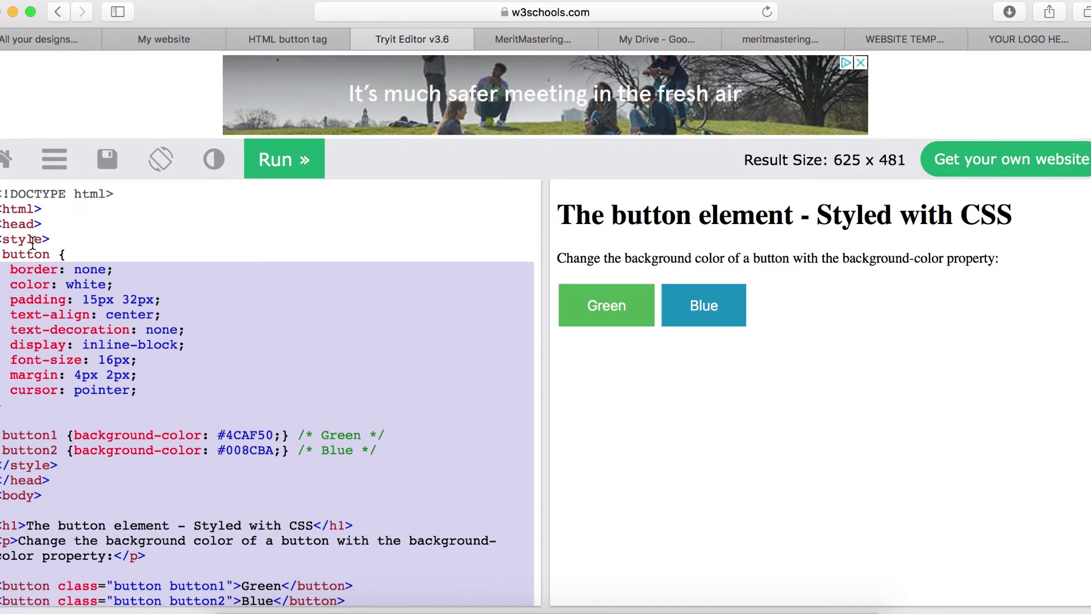
pyautogui.click(2, 195)
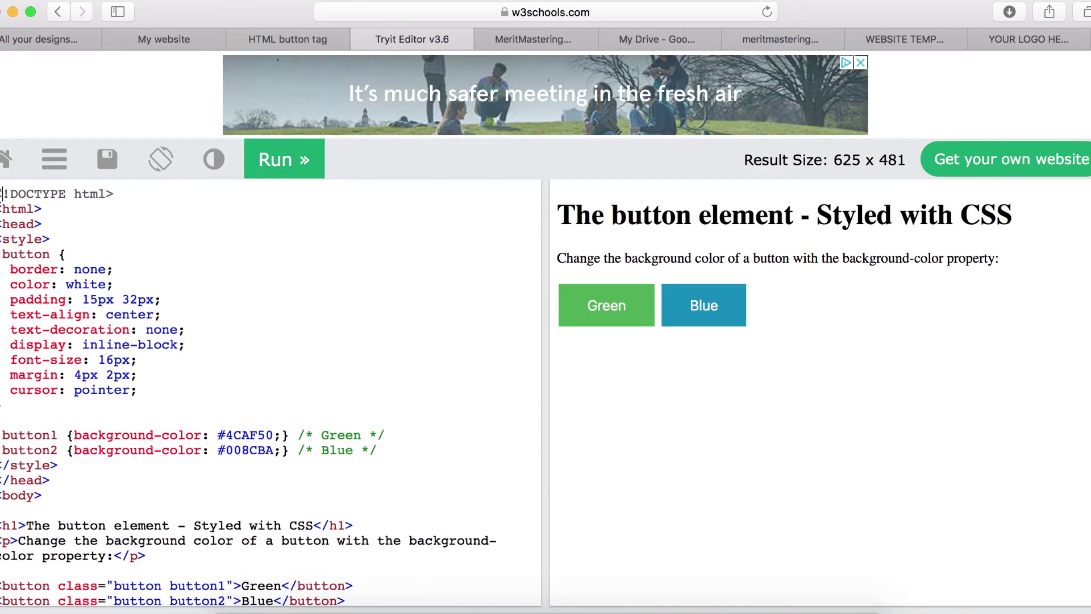
pyautogui.moveTo(1, 195); pyautogui.dragTo(129, 336)
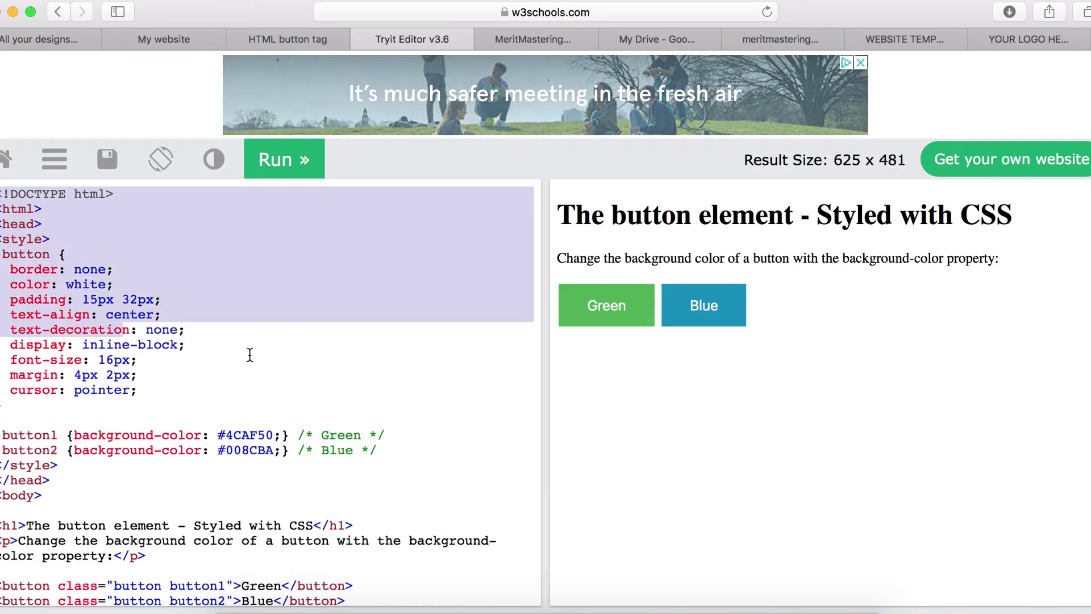
pyautogui.click(196, 39)
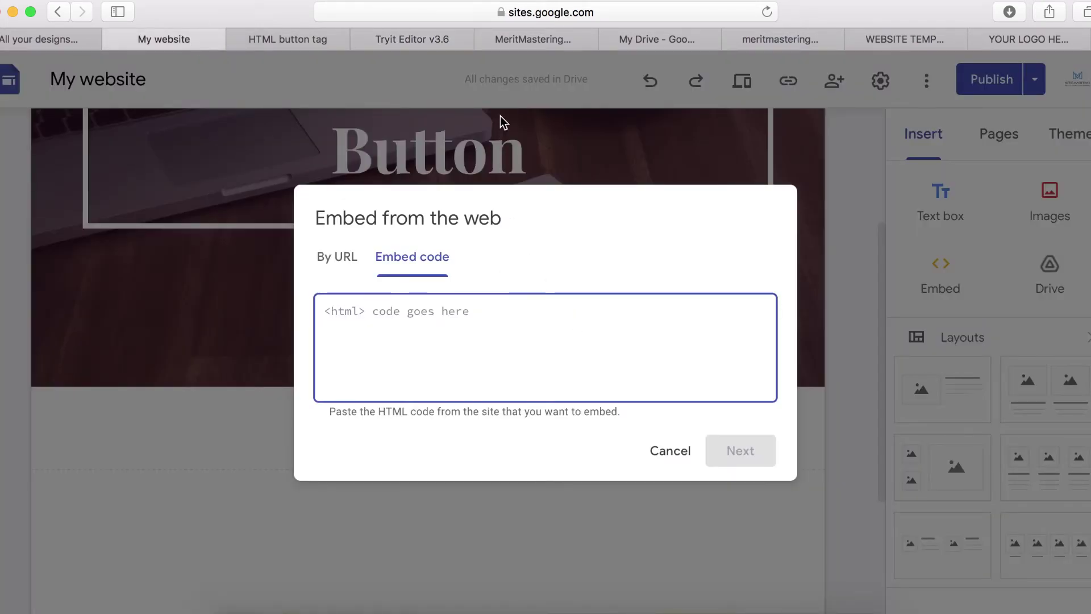
# Step: In the template site editor, select the section holding the green GET THIS TEMPLATE ! button
pyautogui.click(563, 38)
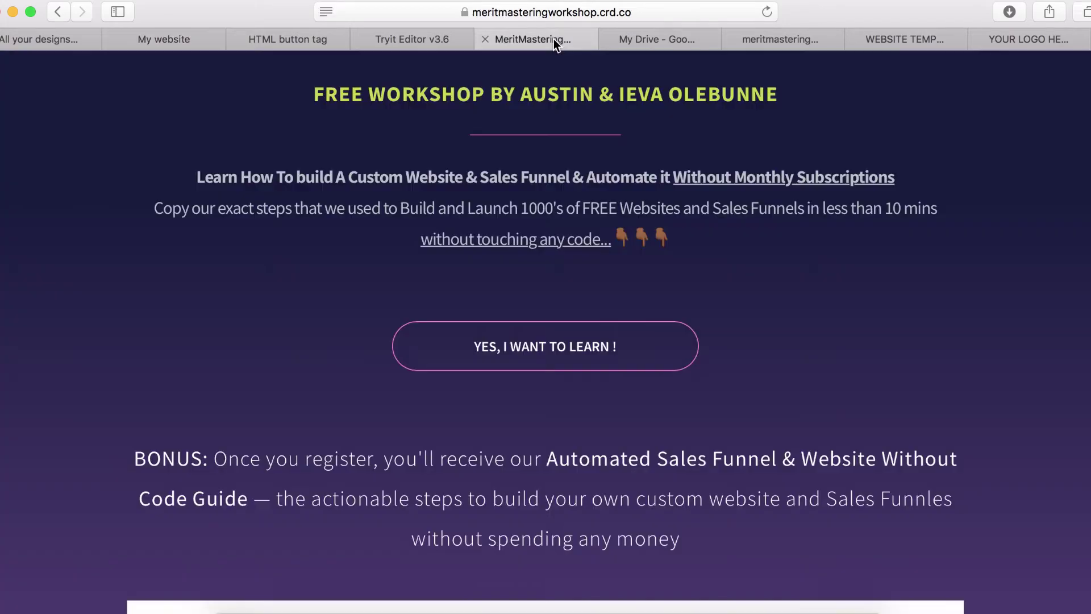
pyautogui.click(794, 45)
pyautogui.click(891, 46)
pyautogui.click(1004, 40)
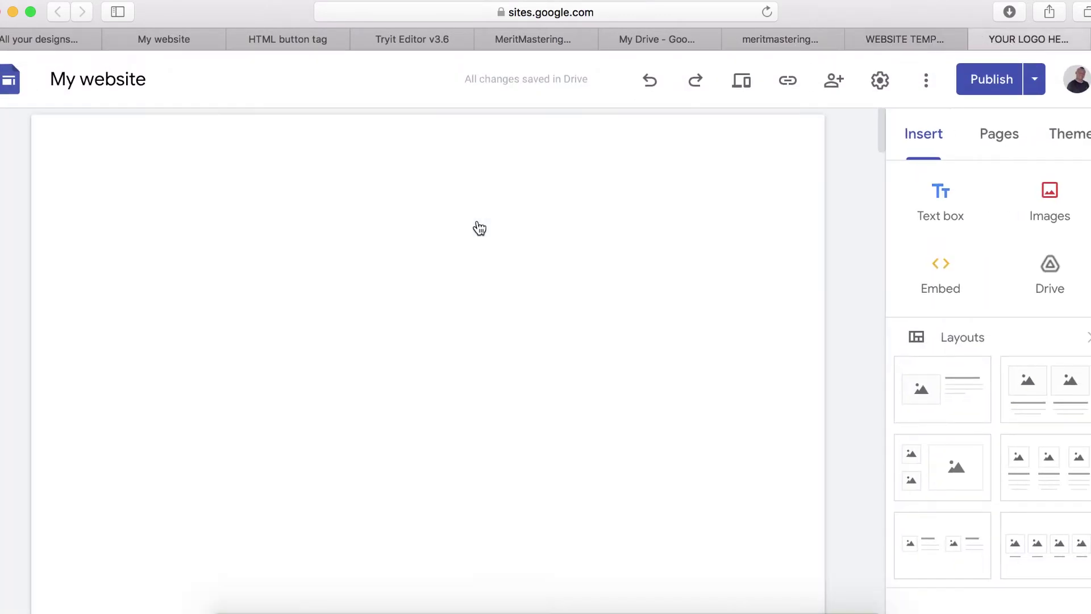
pyautogui.click(432, 398)
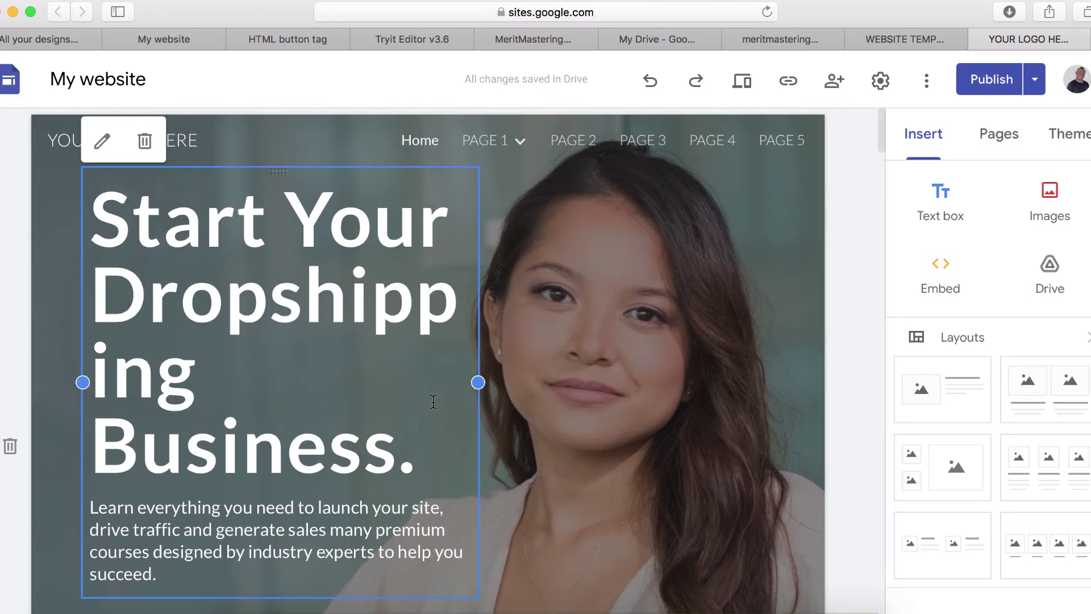
pyautogui.scroll(-10, 433, 401)
pyautogui.scroll(6, 433, 401)
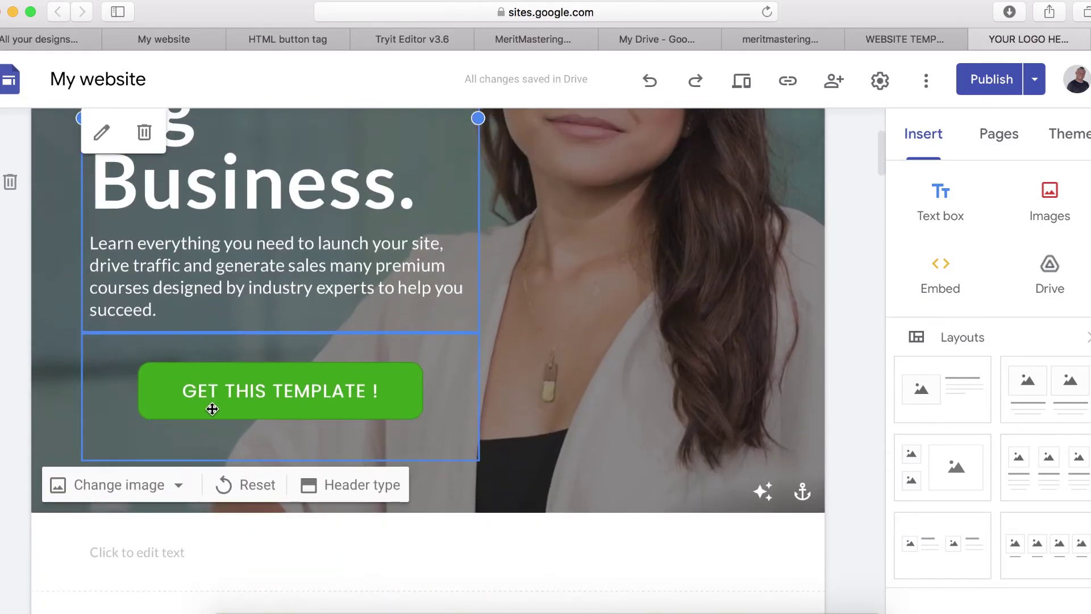
pyautogui.scroll(4, 262, 398)
pyautogui.scroll(-2, 281, 531)
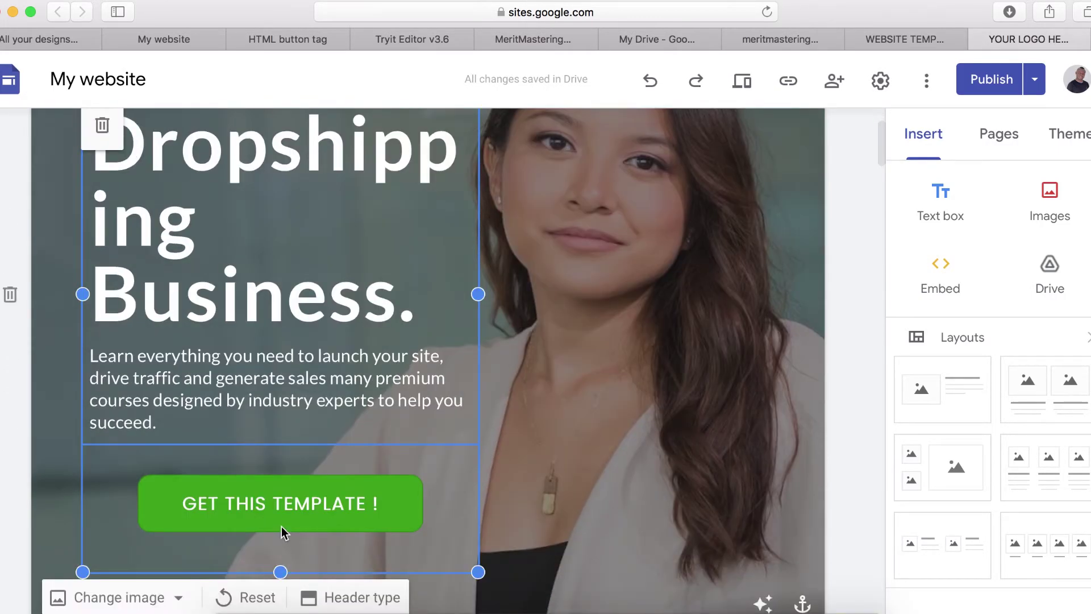
pyautogui.scroll(-1, 282, 531)
pyautogui.click(277, 446)
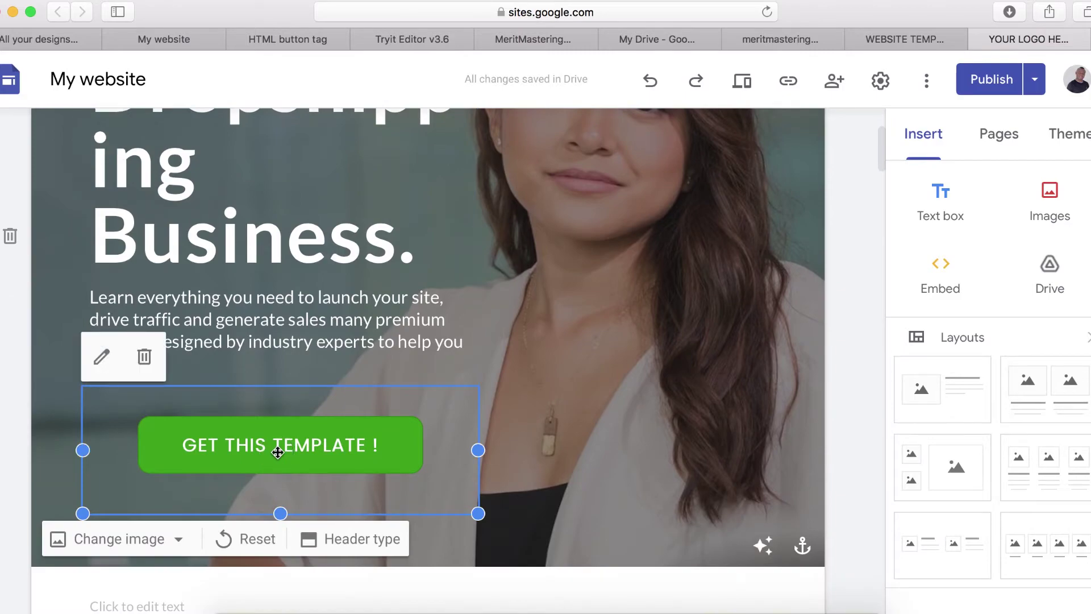
# Step: Copy the button's embed HTML code and cancel the embed dialog without changes
pyautogui.click(106, 369)
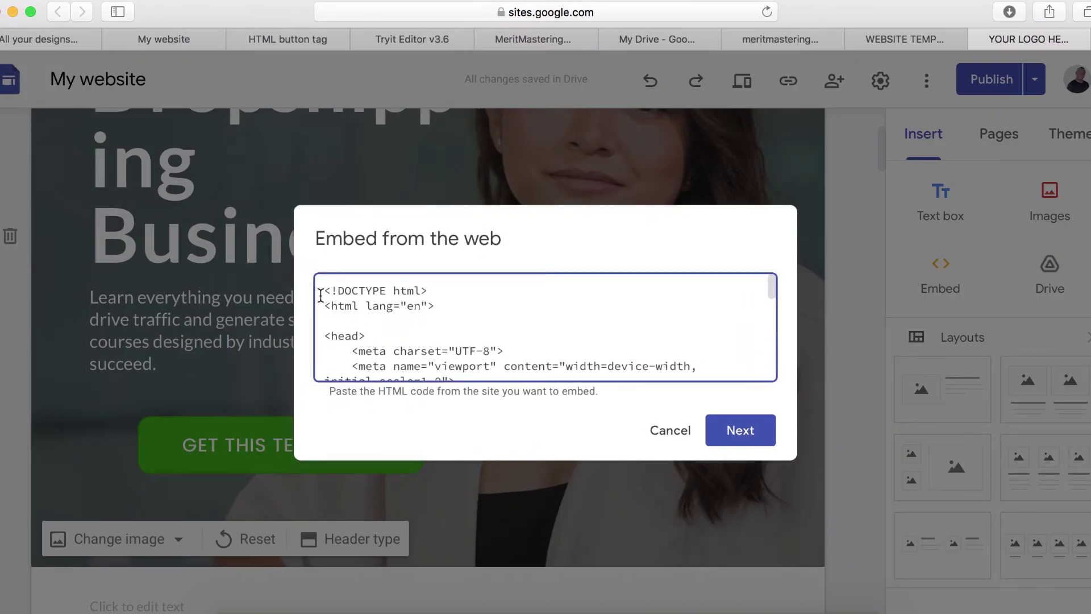
pyautogui.moveTo(321, 293); pyautogui.dragTo(602, 583)
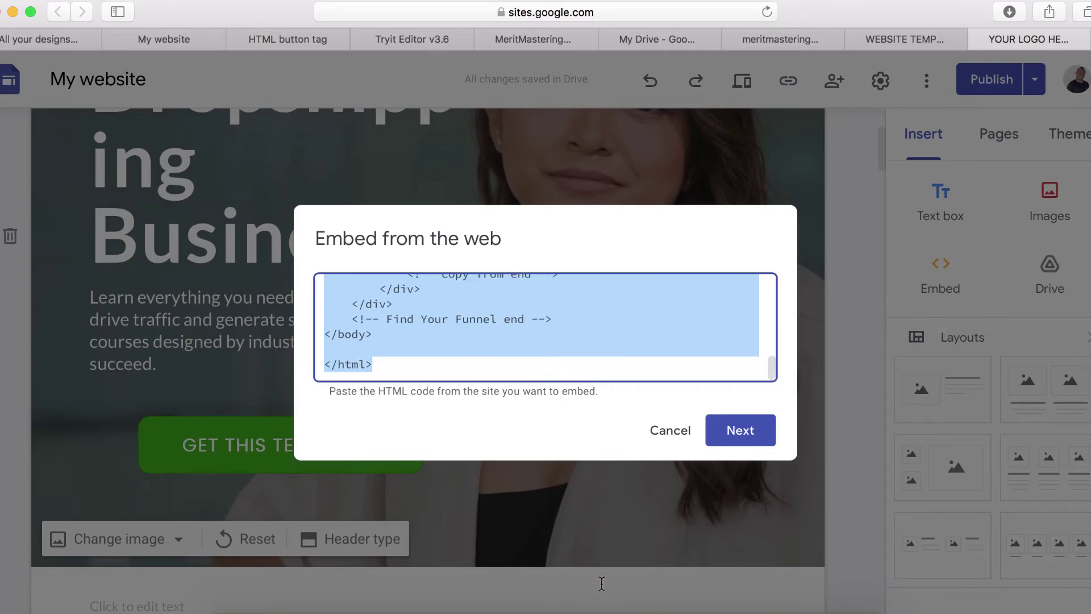
pyautogui.rightClick(409, 311)
pyautogui.click(439, 381)
pyautogui.click(670, 449)
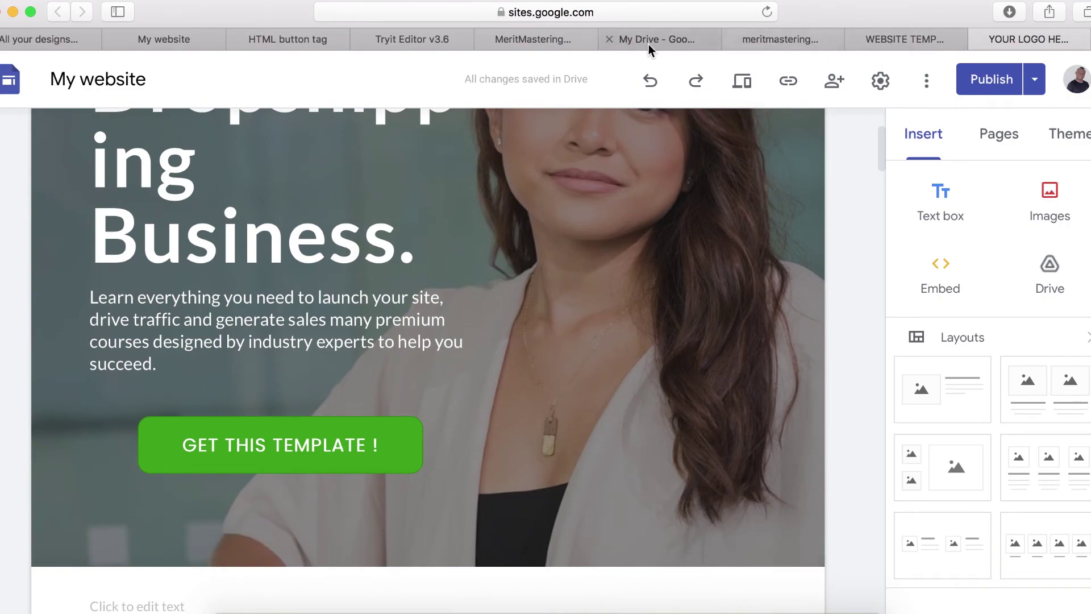
# Step: Paste the copied button HTML into My website's Embed code box and preview it
pyautogui.click(288, 43)
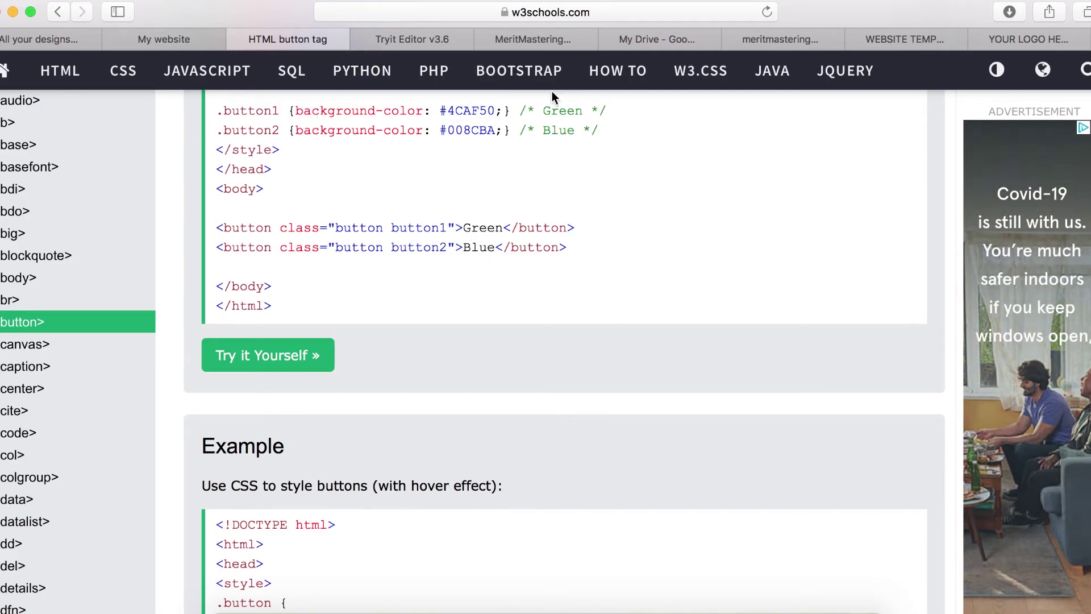
pyautogui.click(190, 42)
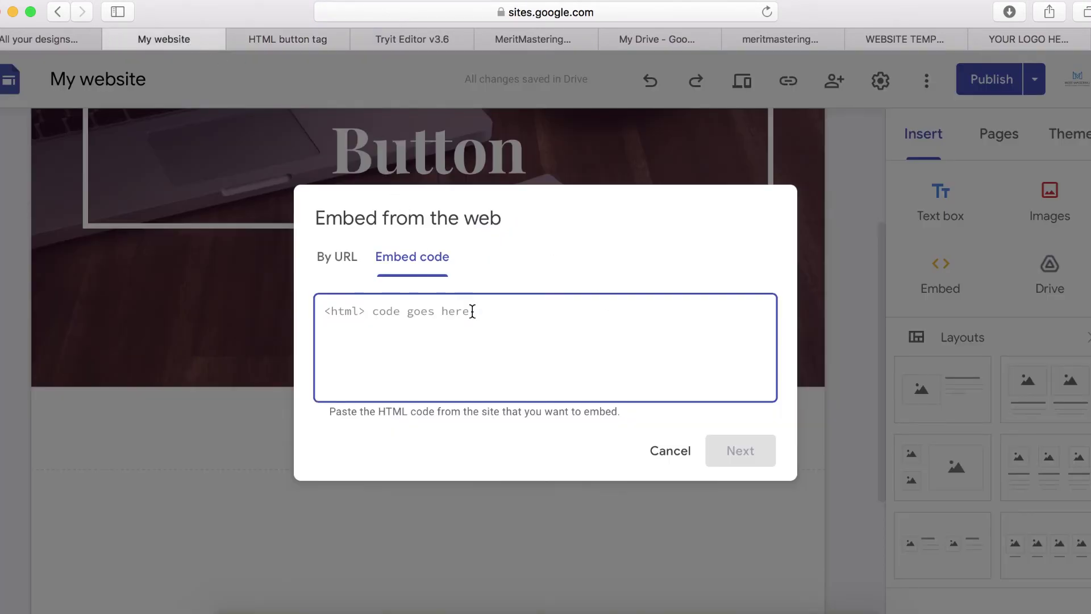
pyautogui.click(421, 329)
pyautogui.rightClick(421, 328)
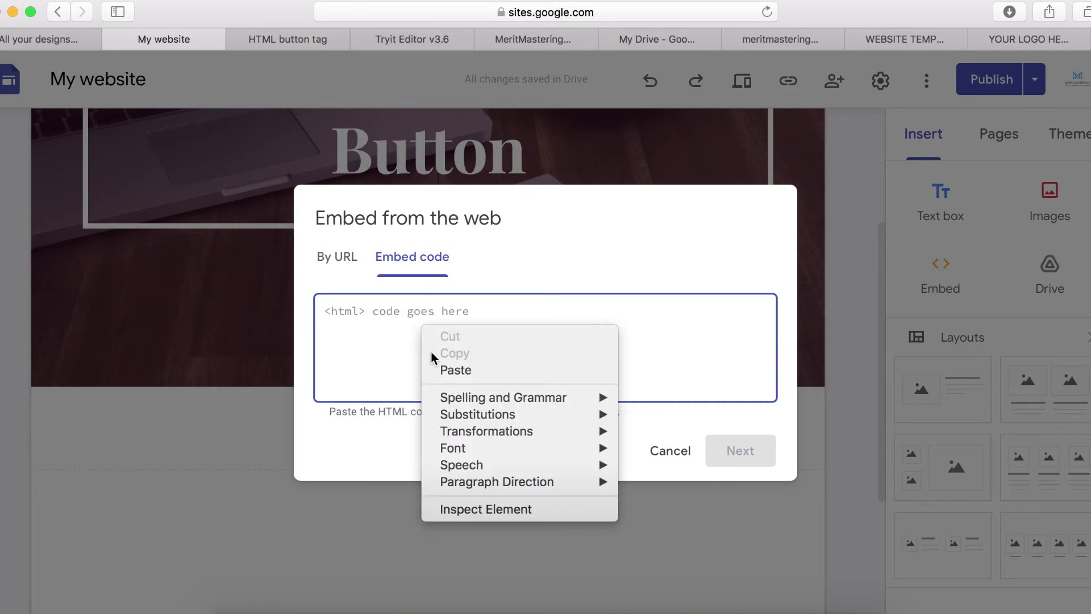
pyautogui.click(455, 371)
pyautogui.click(741, 455)
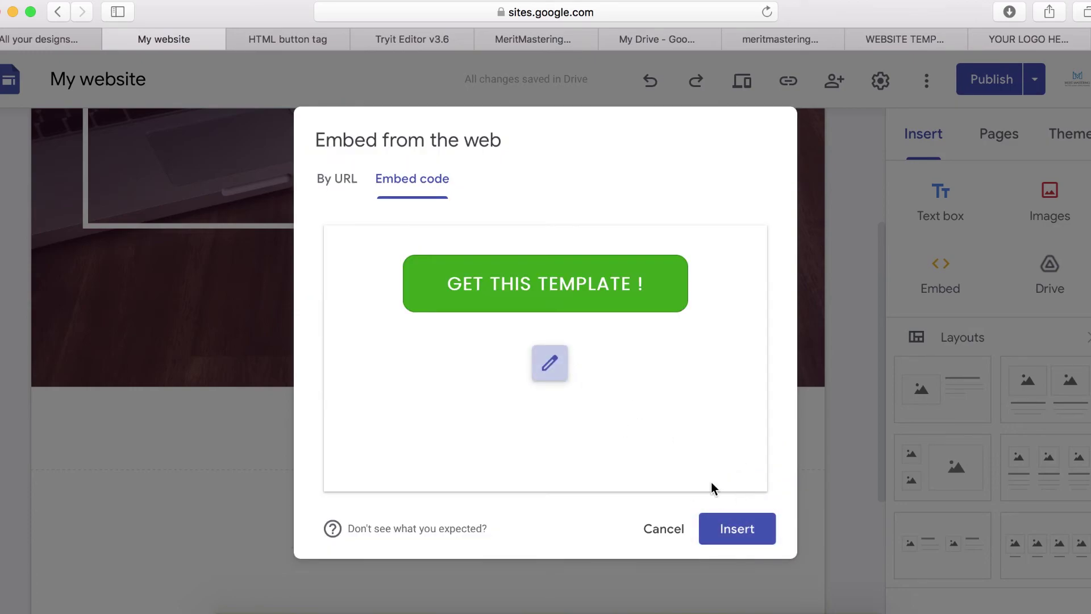
# Step: Insert the embed, shrink it to fit the button, and centre it under Place Order
pyautogui.click(735, 530)
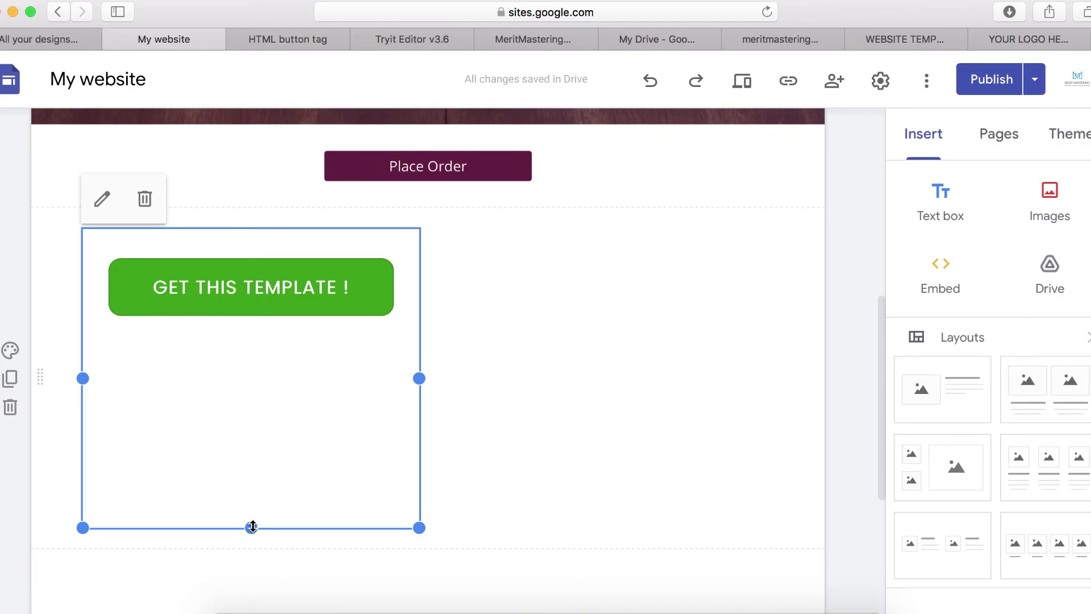
pyautogui.moveTo(250, 528); pyautogui.dragTo(287, 330)
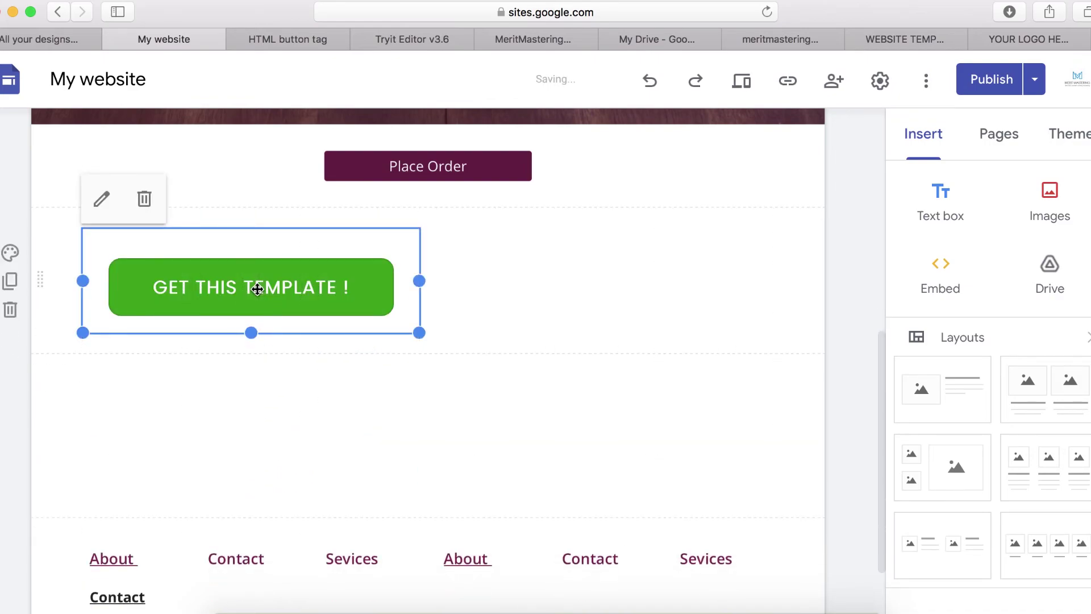
pyautogui.moveTo(256, 285); pyautogui.dragTo(443, 285)
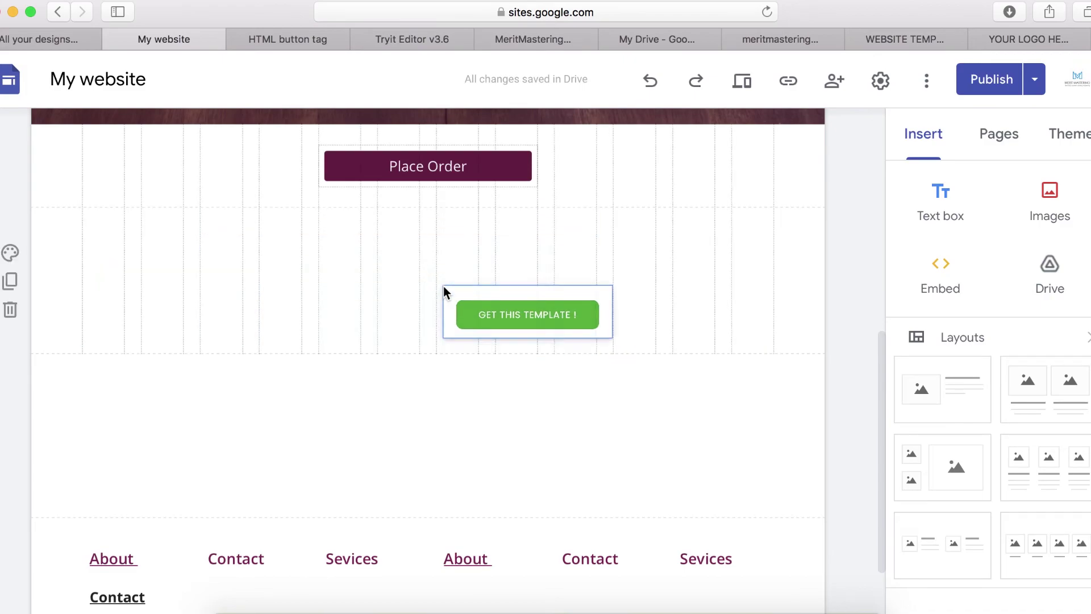
pyautogui.click(664, 299)
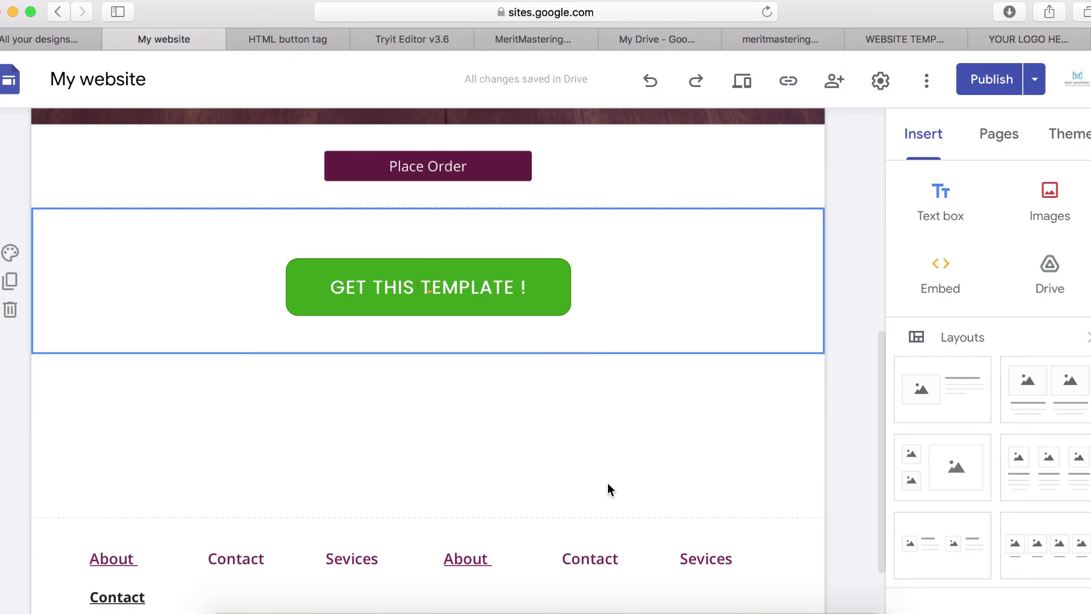
pyautogui.click(631, 424)
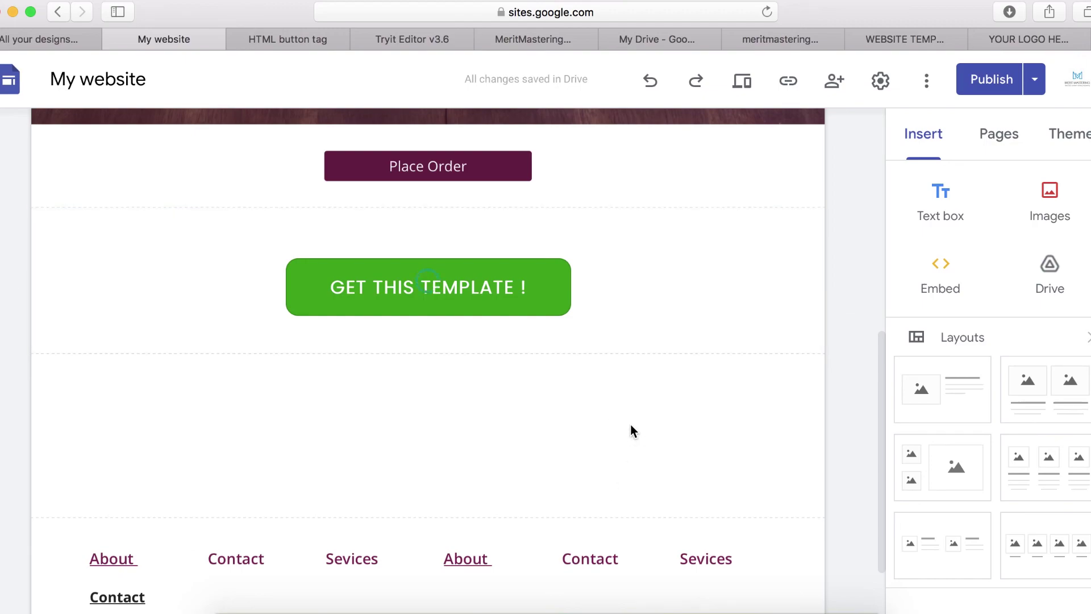
pyautogui.scroll(1, 678, 312)
pyautogui.scroll(3, 680, 319)
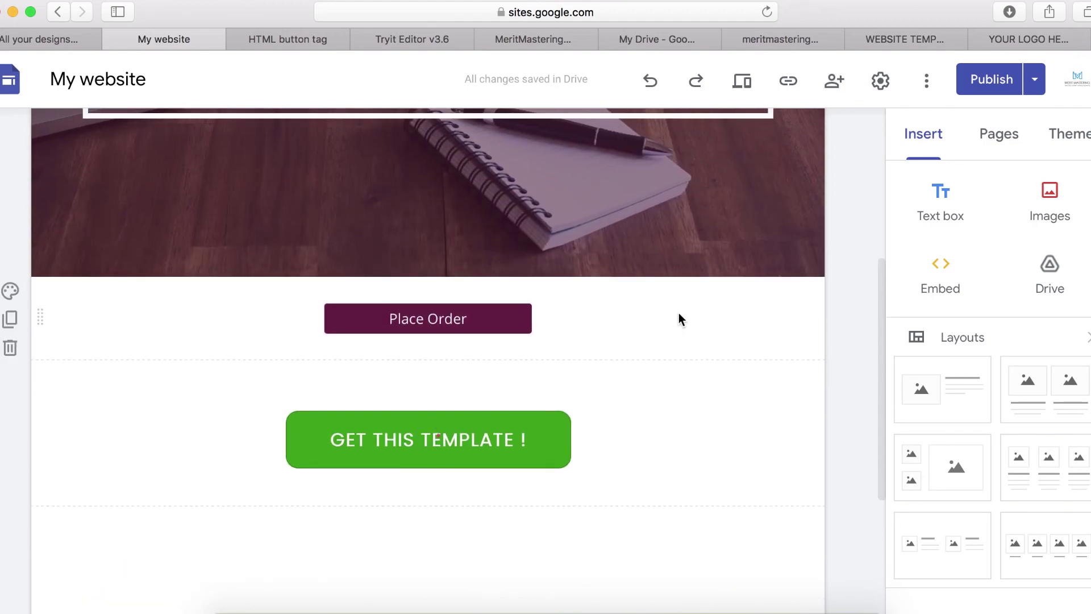